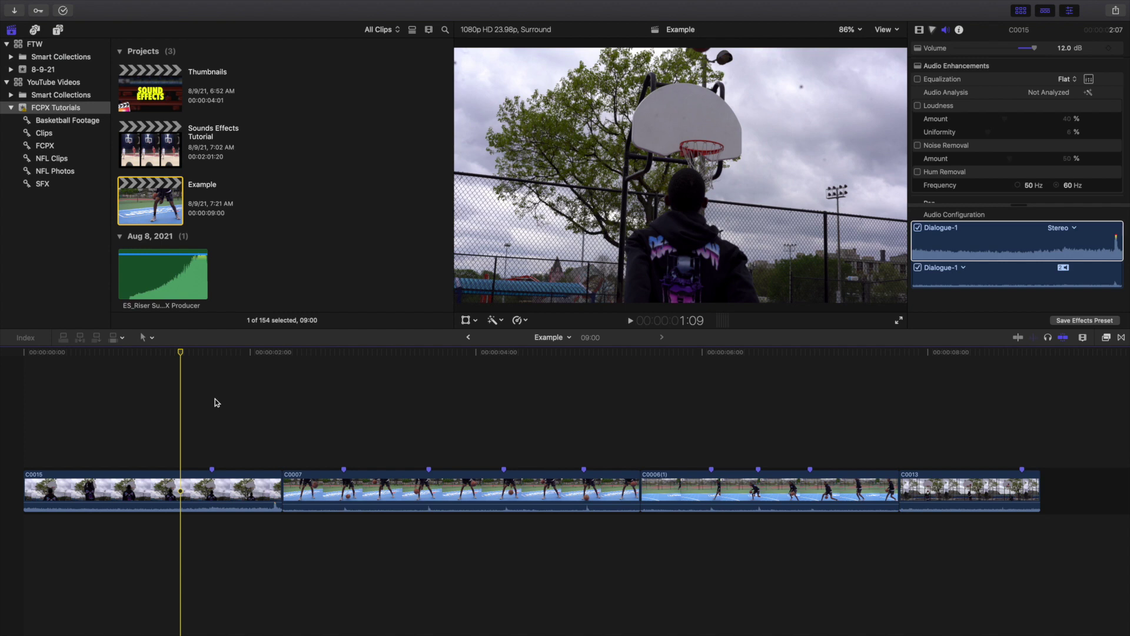
- Add the red Basketball Bounce 1 sound effect from the SFX collection beneath the timeline near the start of clip C0007
left_click(342, 455)
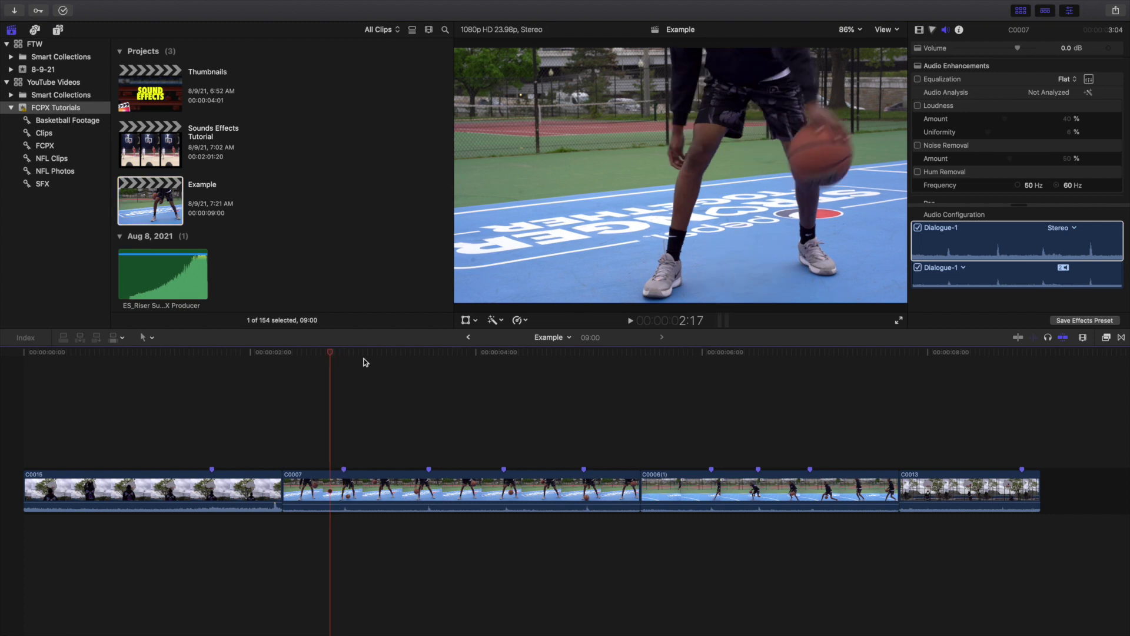
left_click(42, 183)
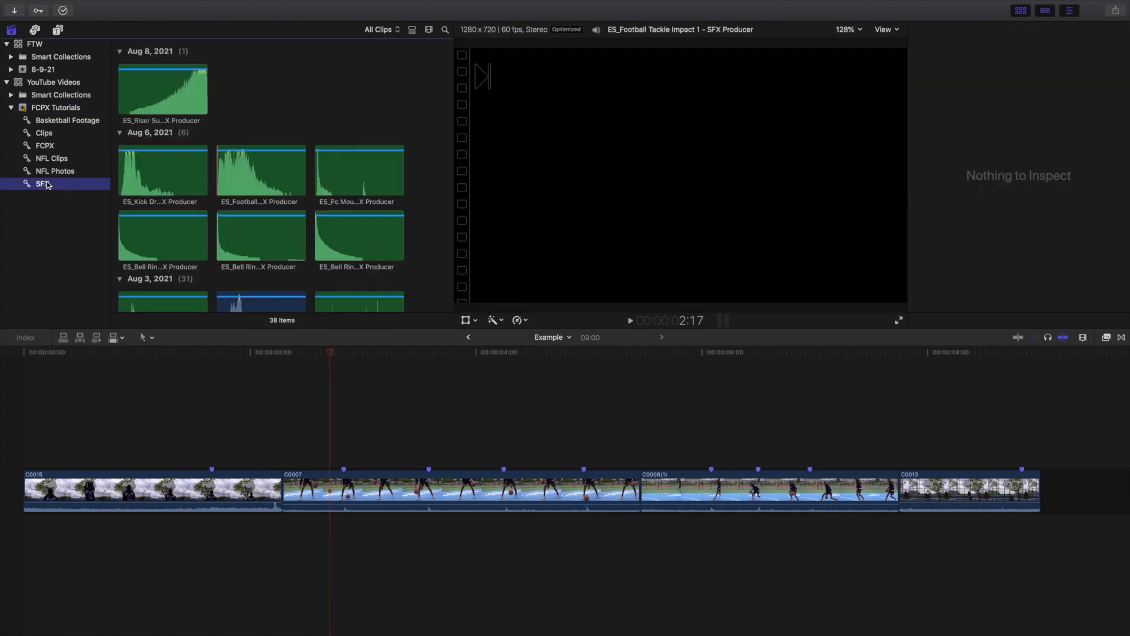
scroll(269, 209, "down", 4)
scroll(271, 209, "down", 8)
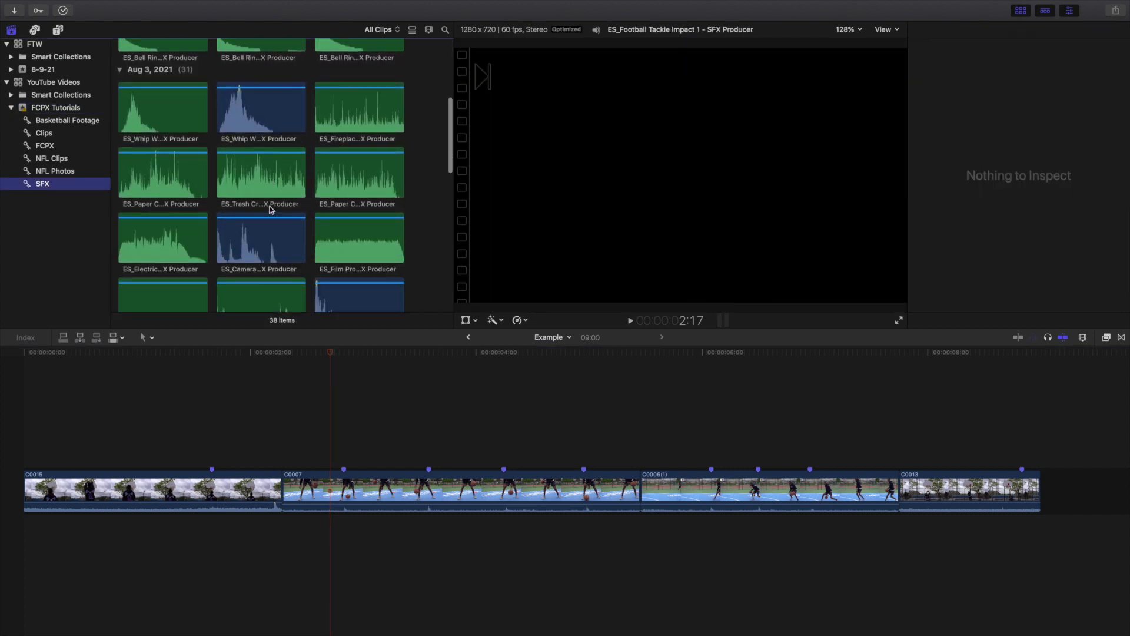
scroll(270, 209, "down", 2)
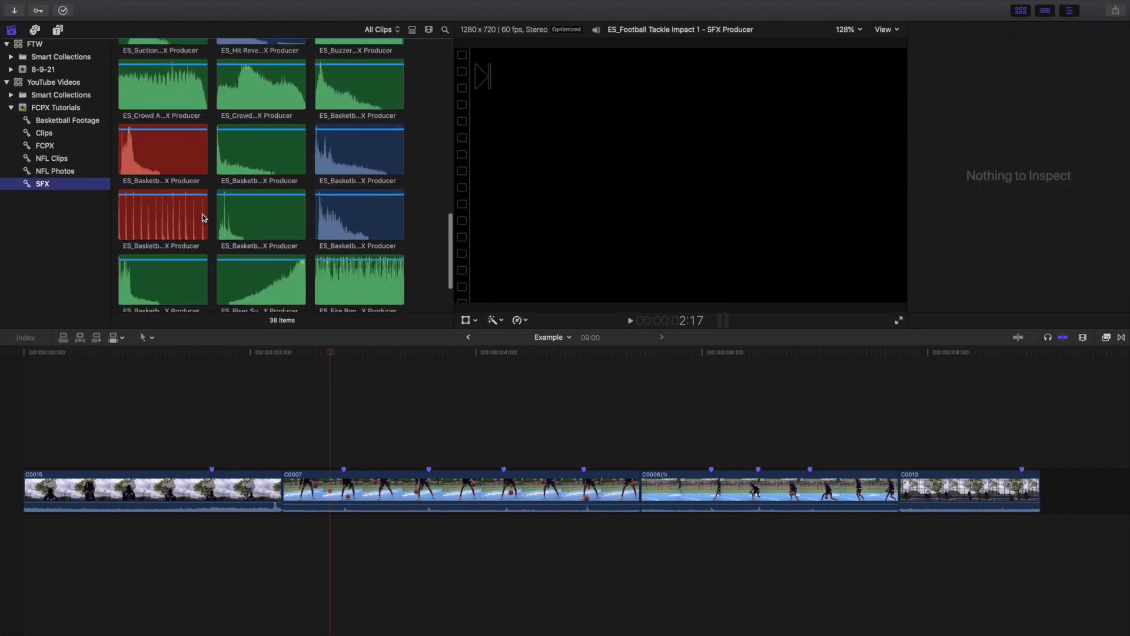
left_click(171, 212)
left_click_drag(154, 211, 275, 549)
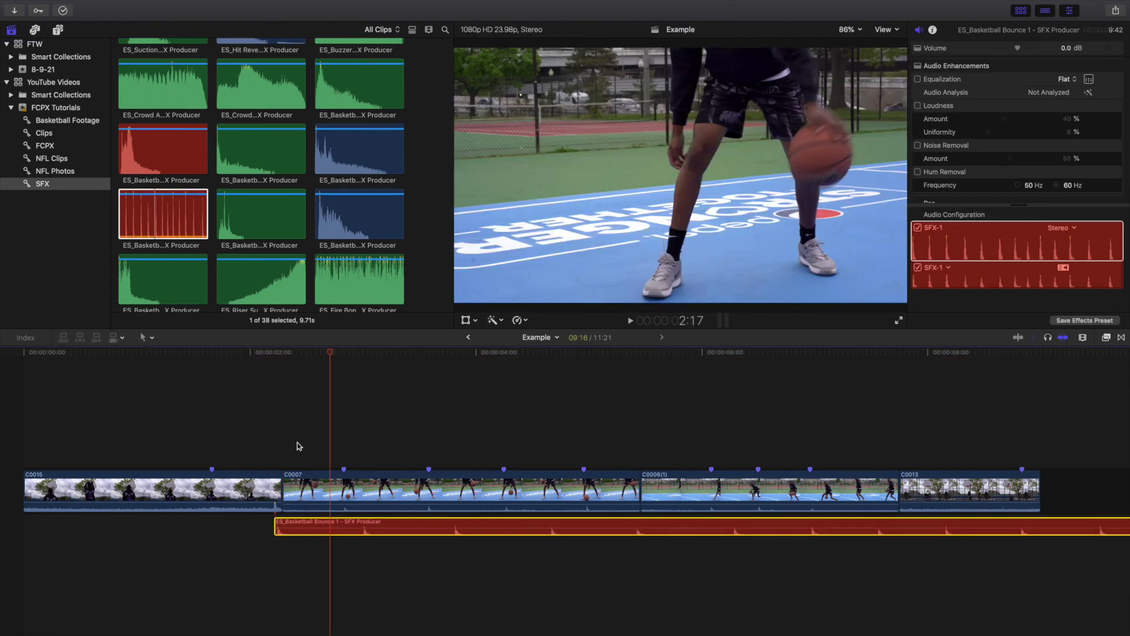
- Trim the Basketball Bounce 1 sound to a single bounce, starting at 3:00 and ending at 3:03
key("super+equal")
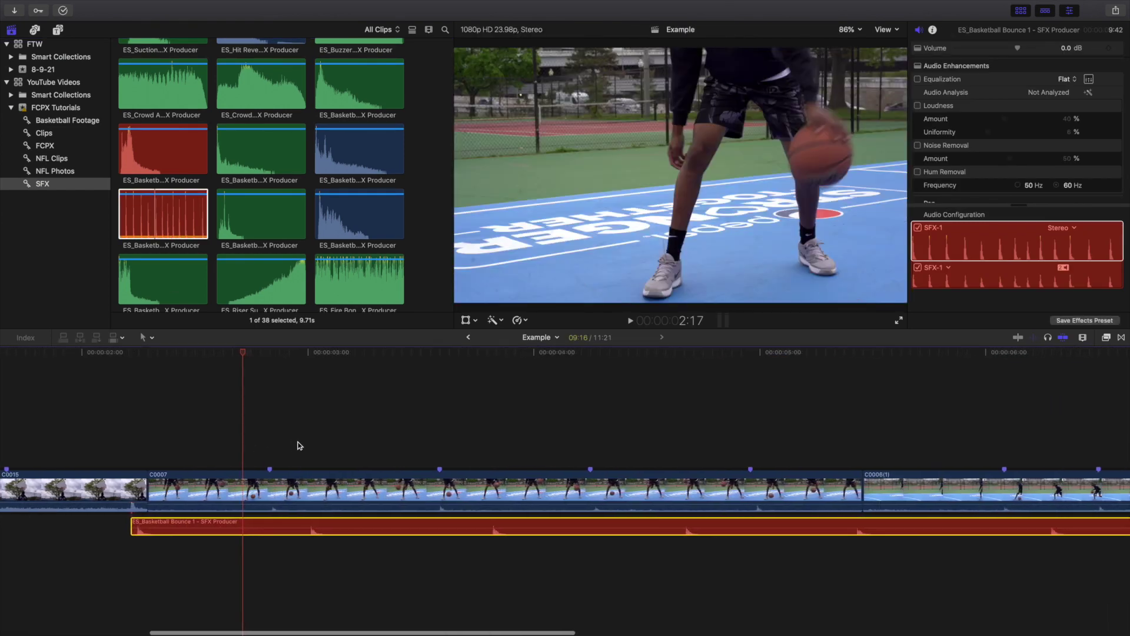
key("space")
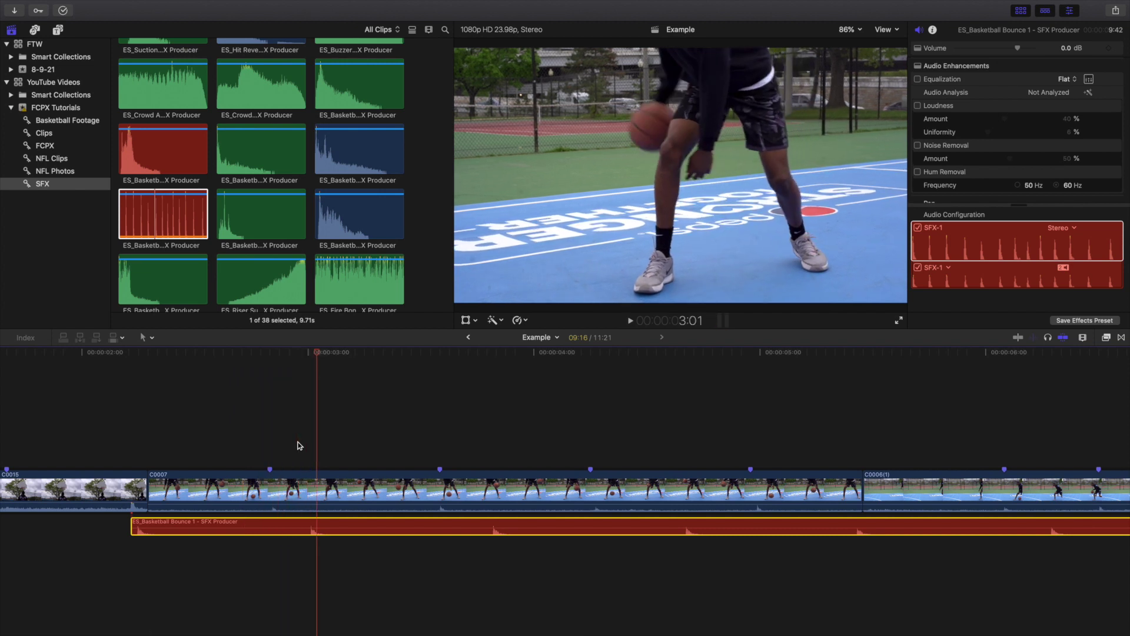
key("Left")
key("alt+[")
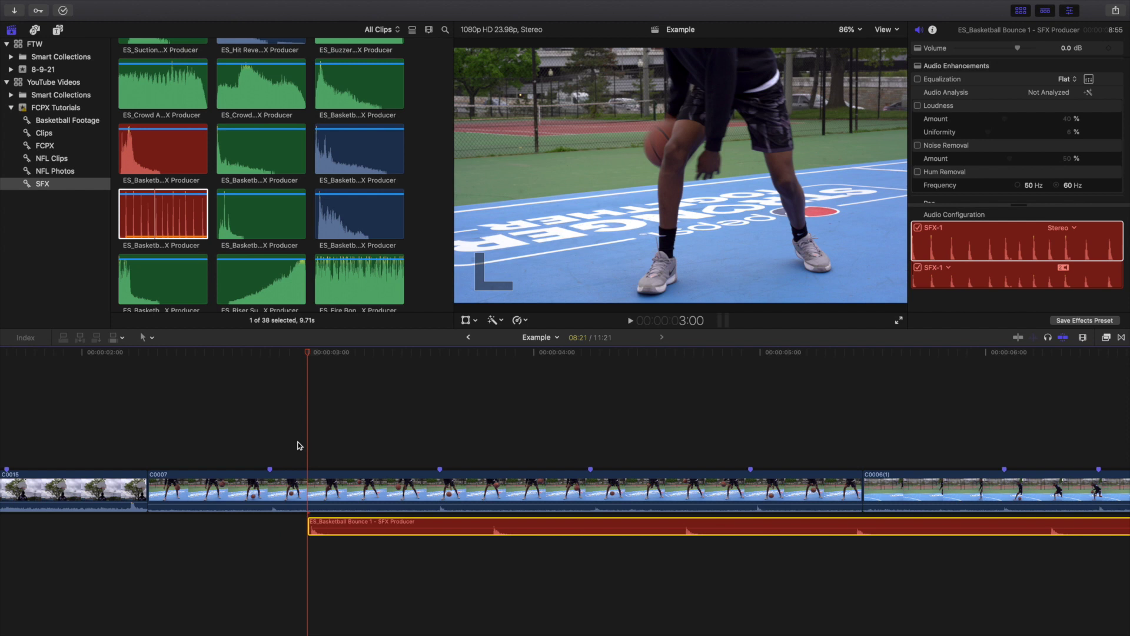
key("space")
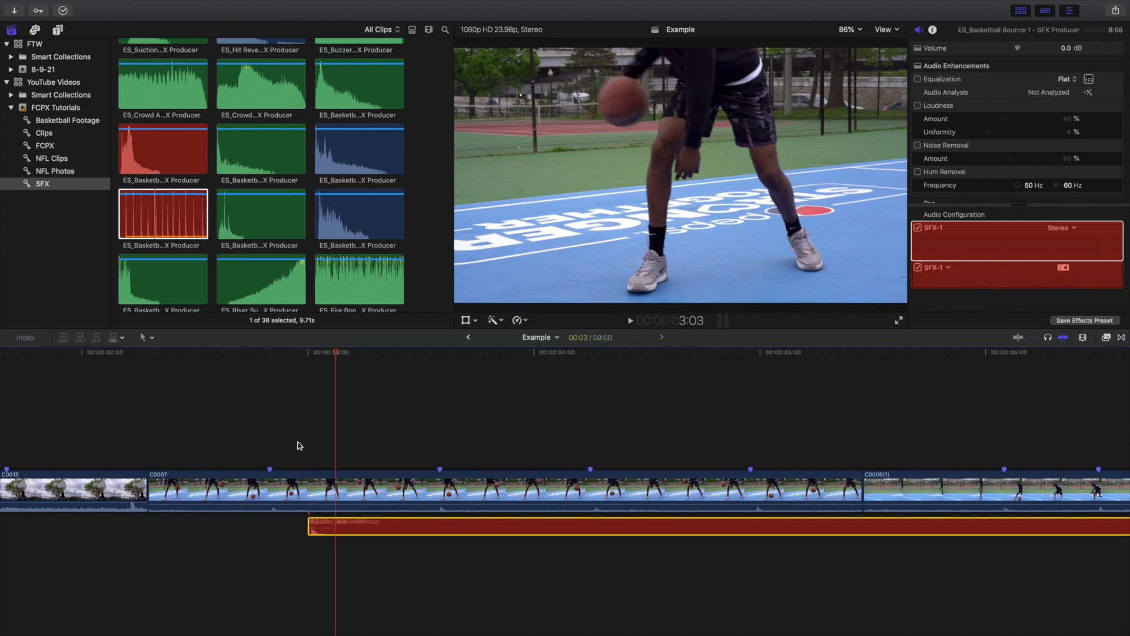
key("alt+]")
scroll(299, 446, "left", 3)
left_click(300, 447)
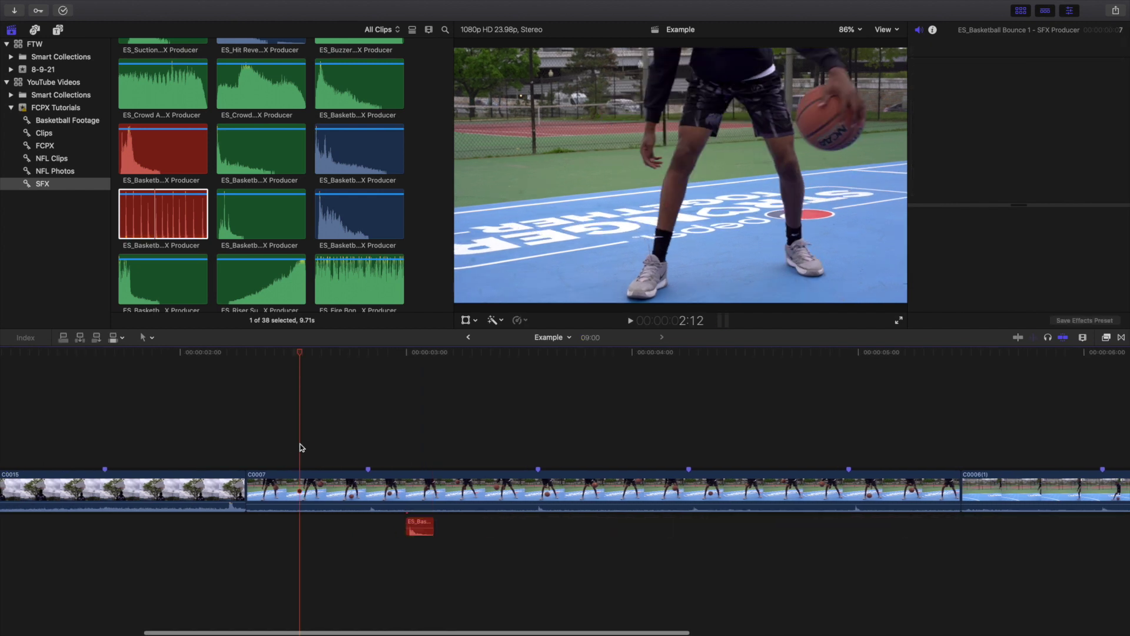
- Move the trimmed bounce sound so it starts at C0007's first marker, at 2:20
key("super+equal")
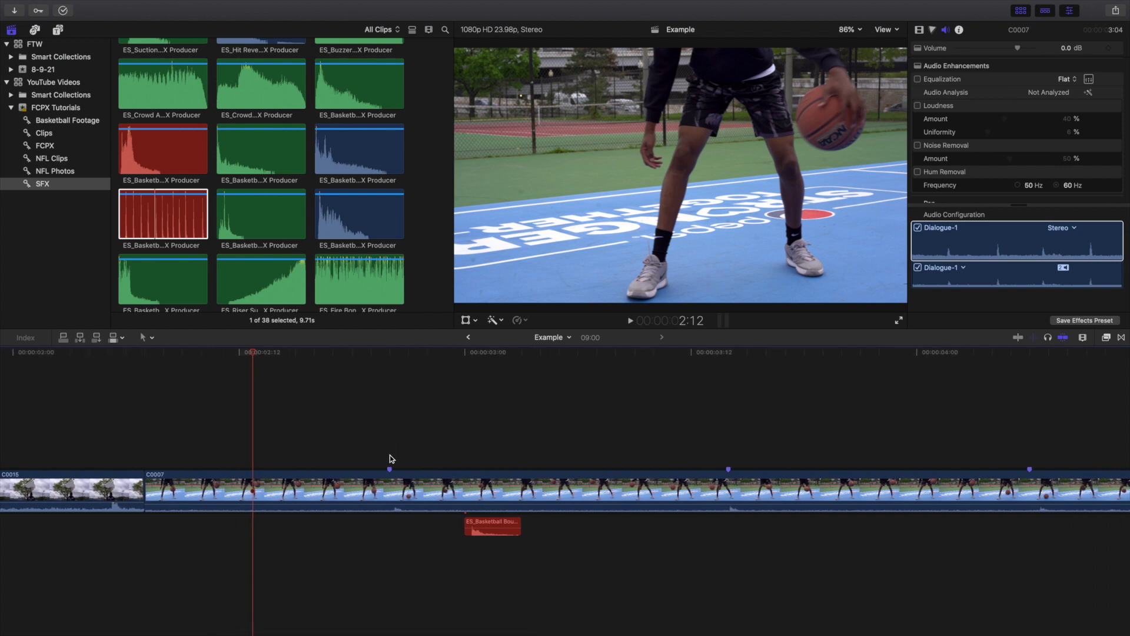
left_click(402, 504)
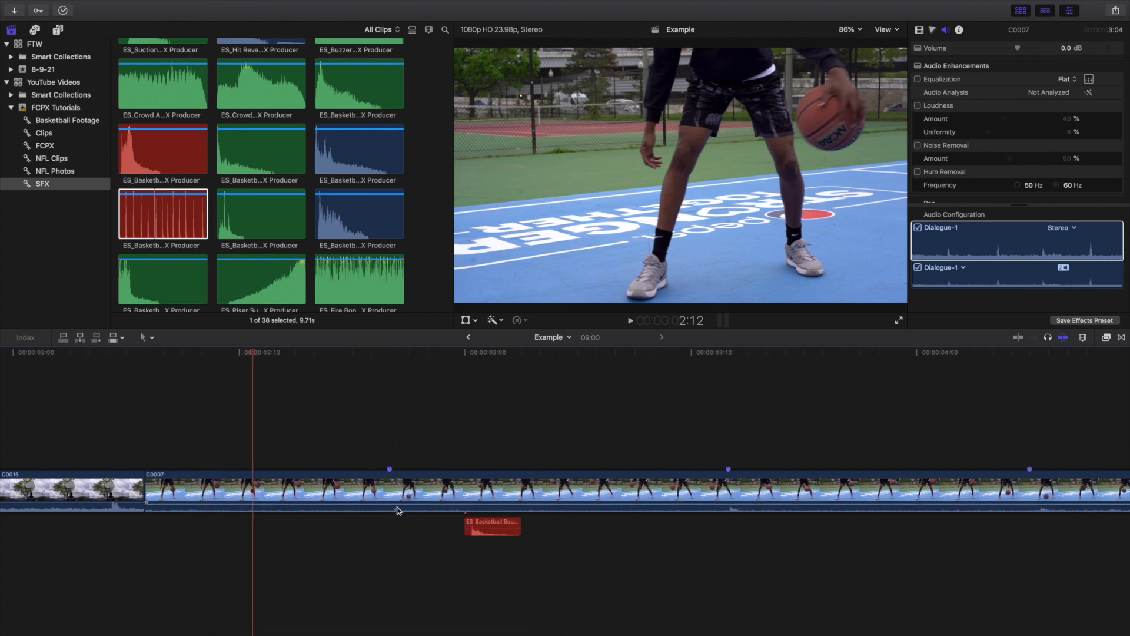
left_click(389, 452)
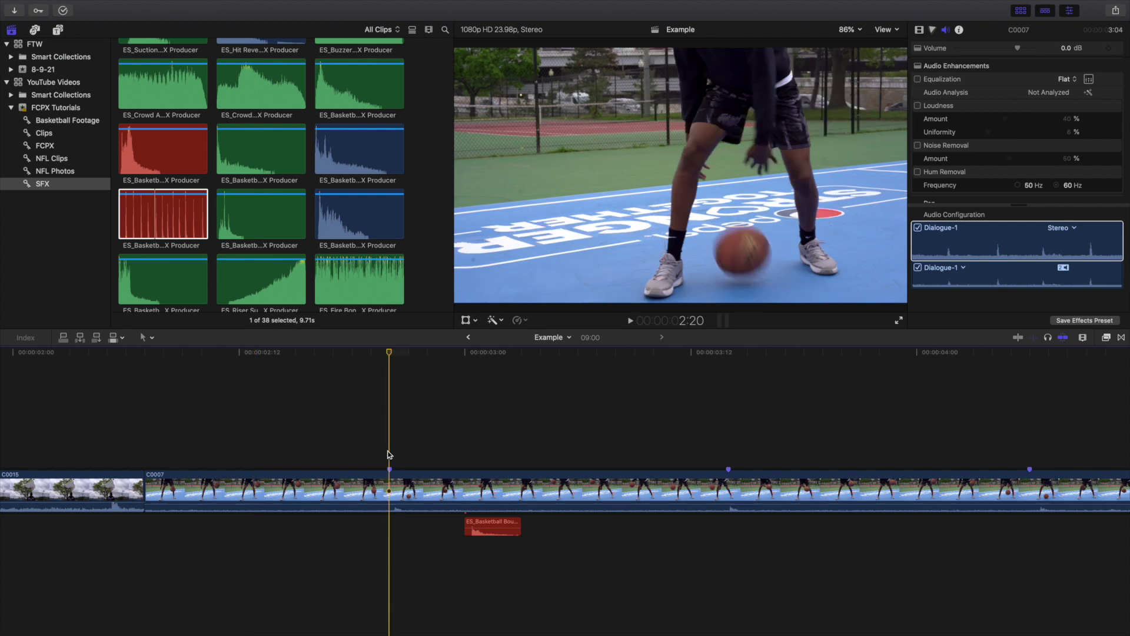
left_click(352, 453)
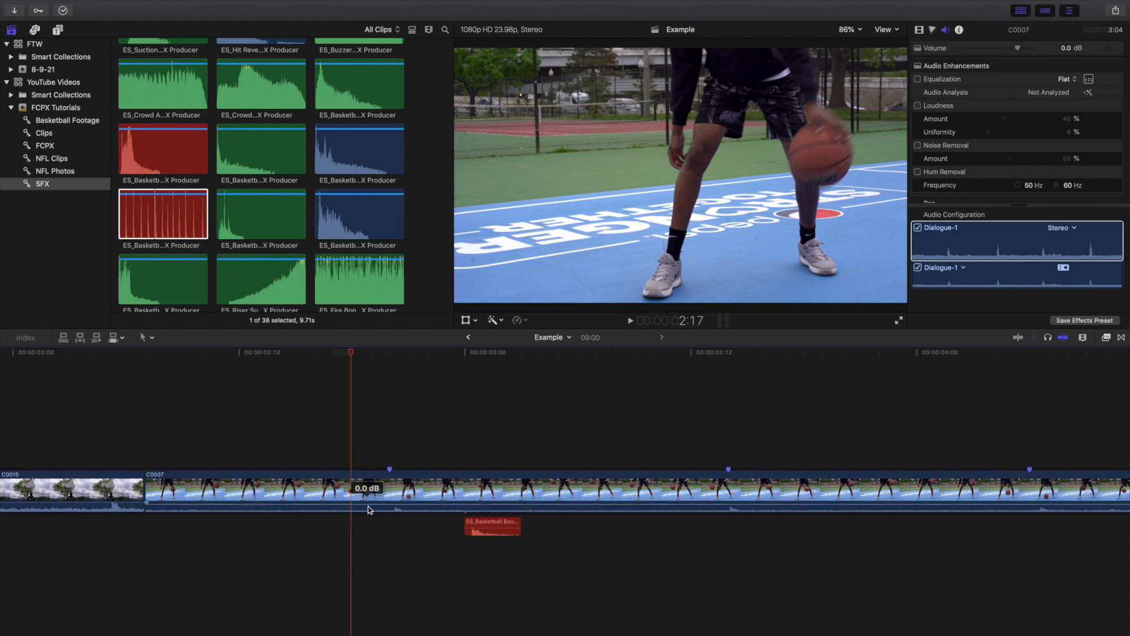
left_click_drag(478, 527, 404, 527)
left_click(342, 455)
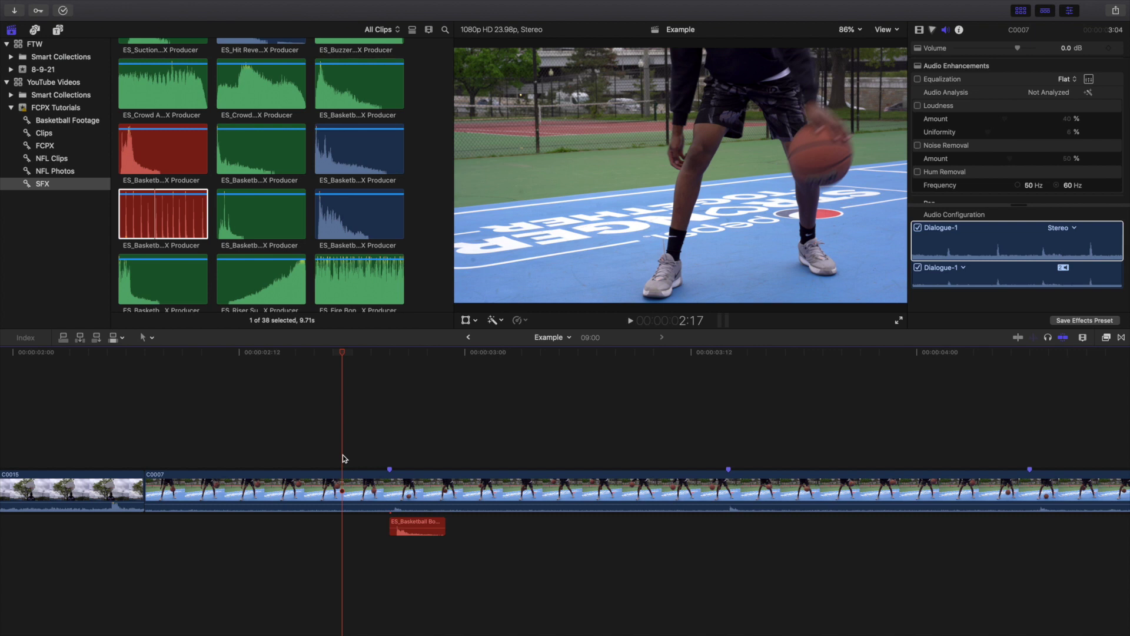
left_click(390, 451)
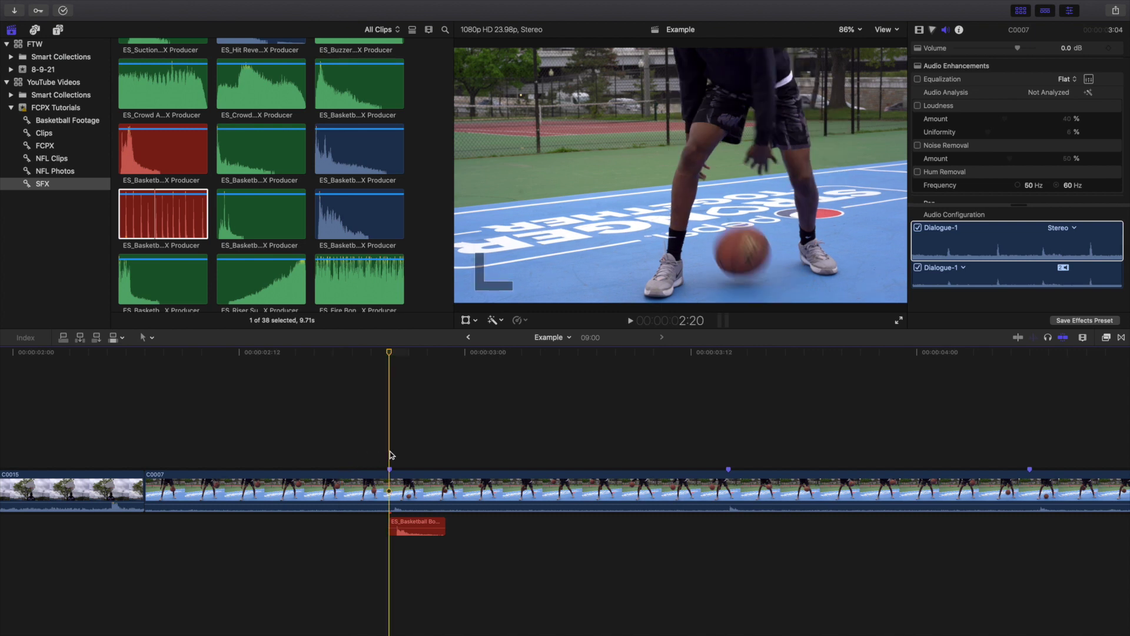
- Solo the bounce sound, play it in a loop, and display the large audio meters
scroll(412, 456, "right", 3)
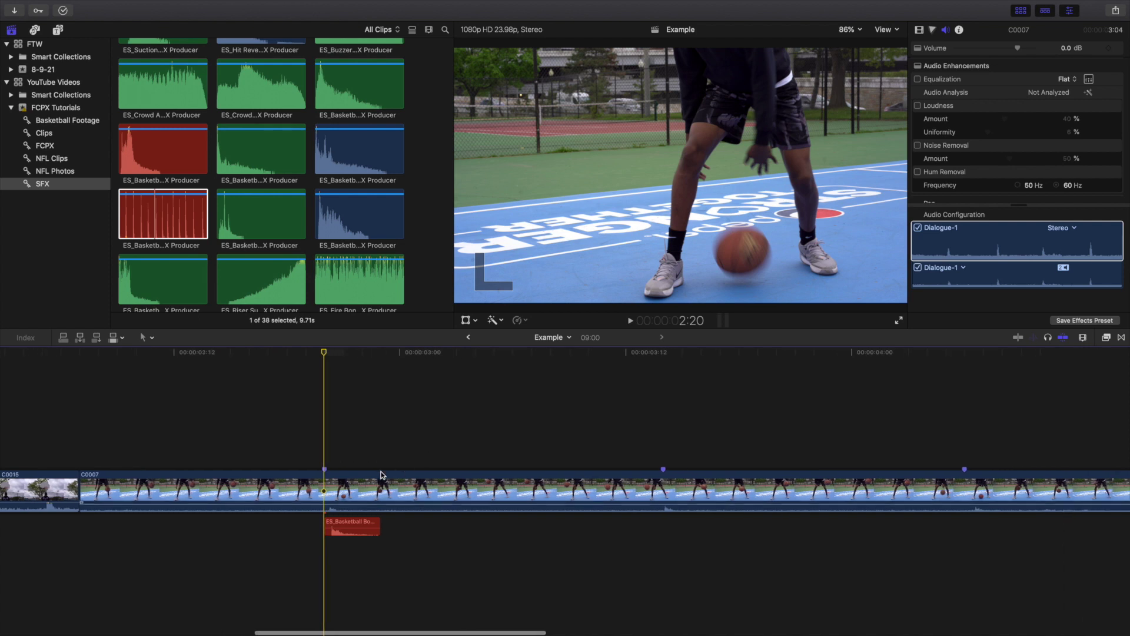
left_click(359, 532)
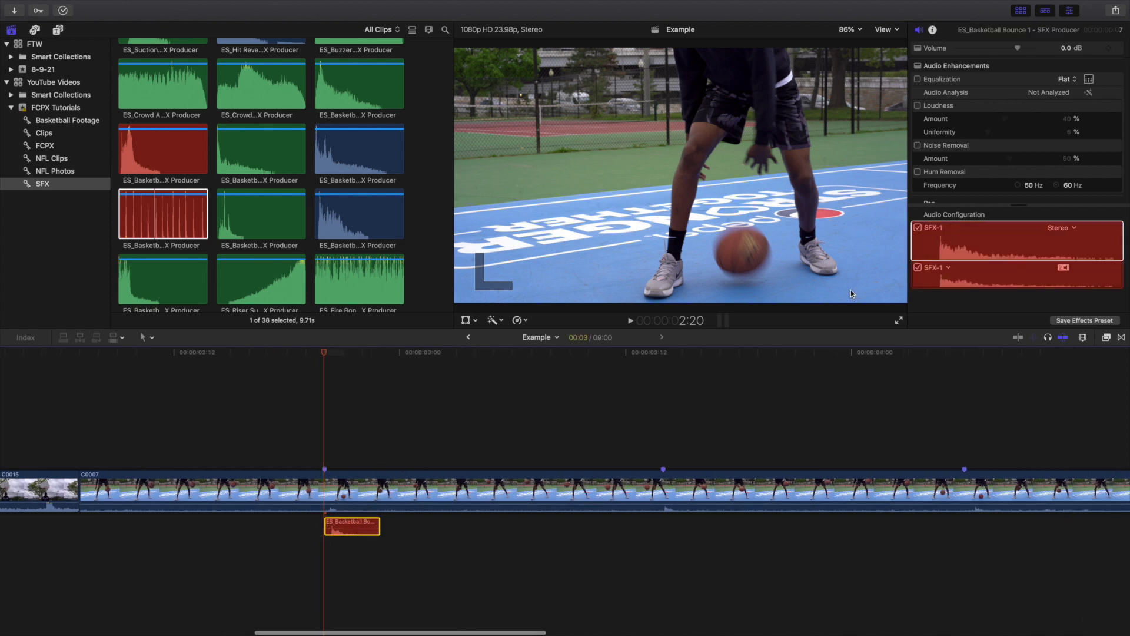
left_click(1049, 339)
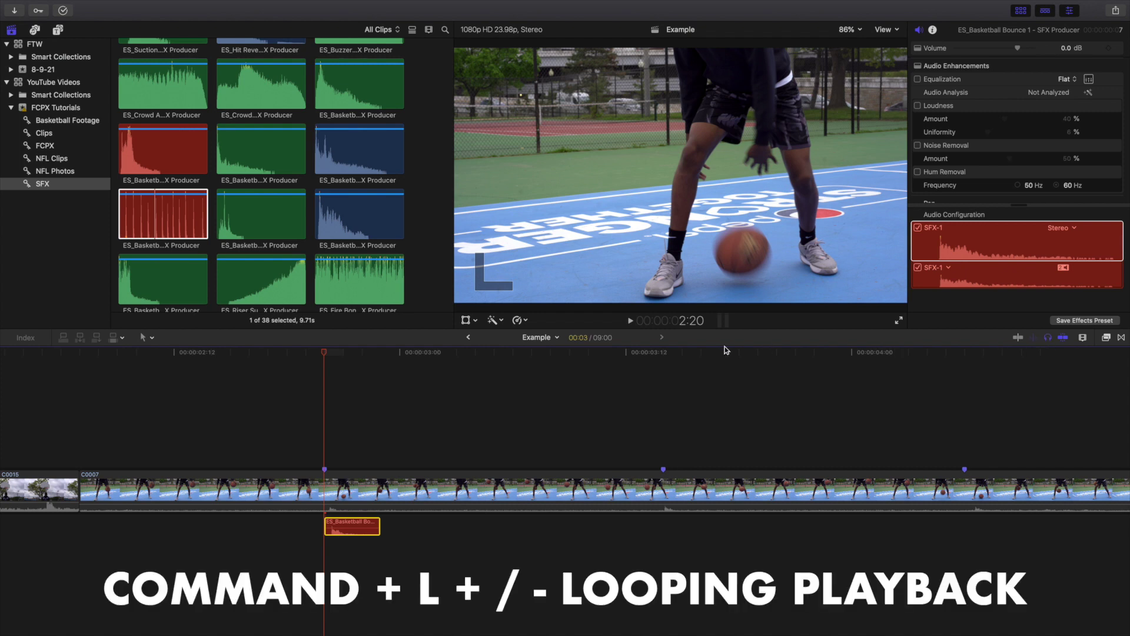
key("super+l")
key("/")
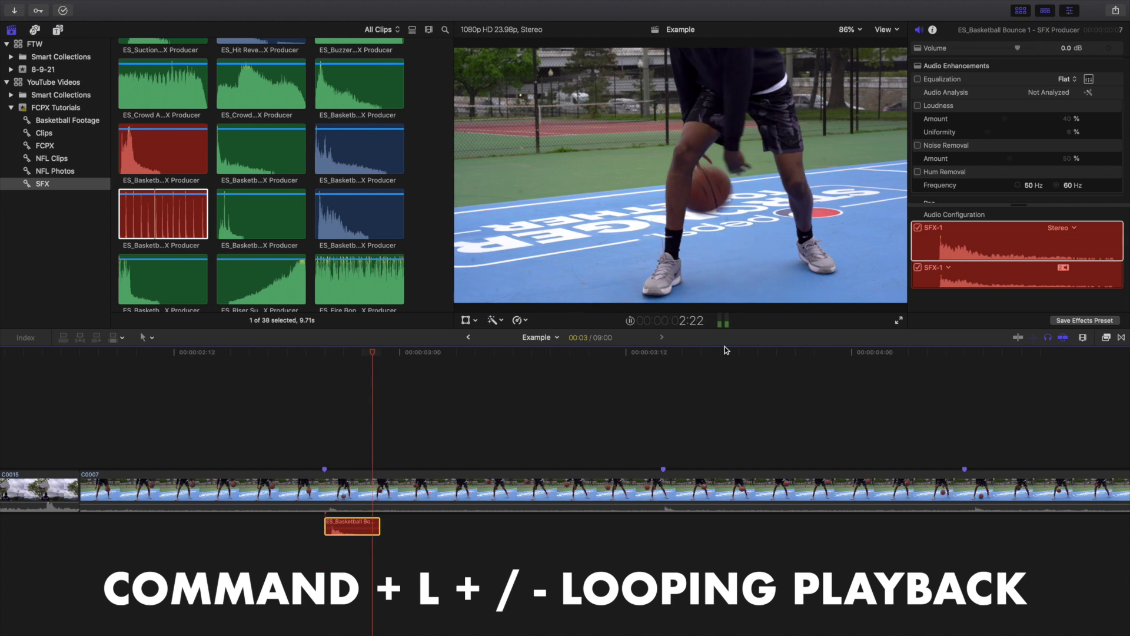
left_click(724, 320)
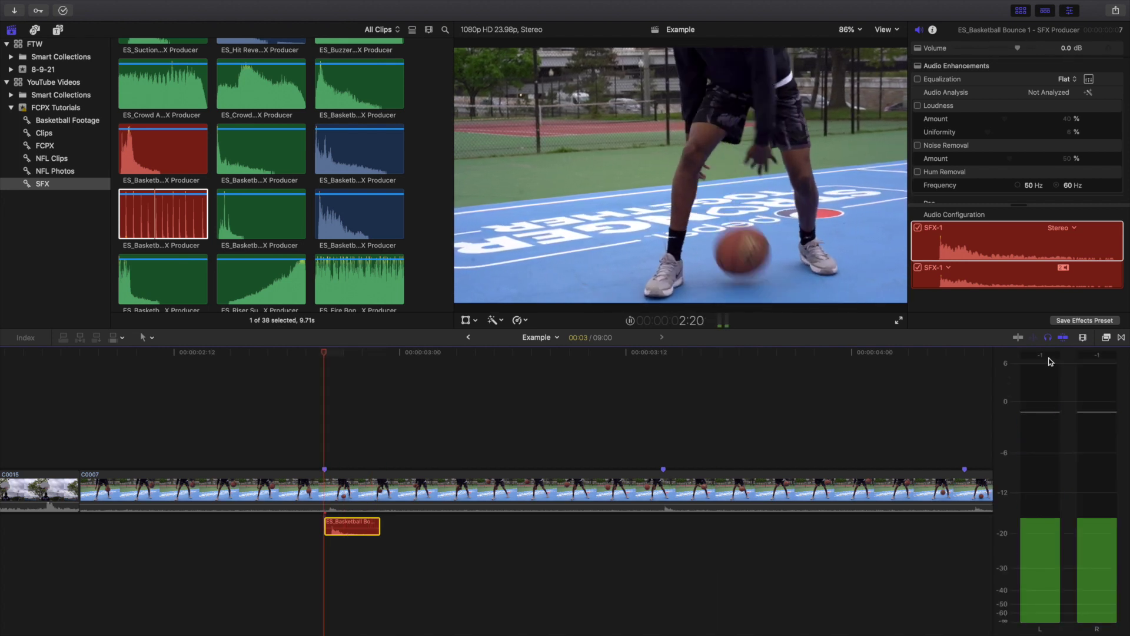
- Set the bounce sound's volume to -6.5 dB and stop the looping playback
left_click(1067, 49)
type("-6")
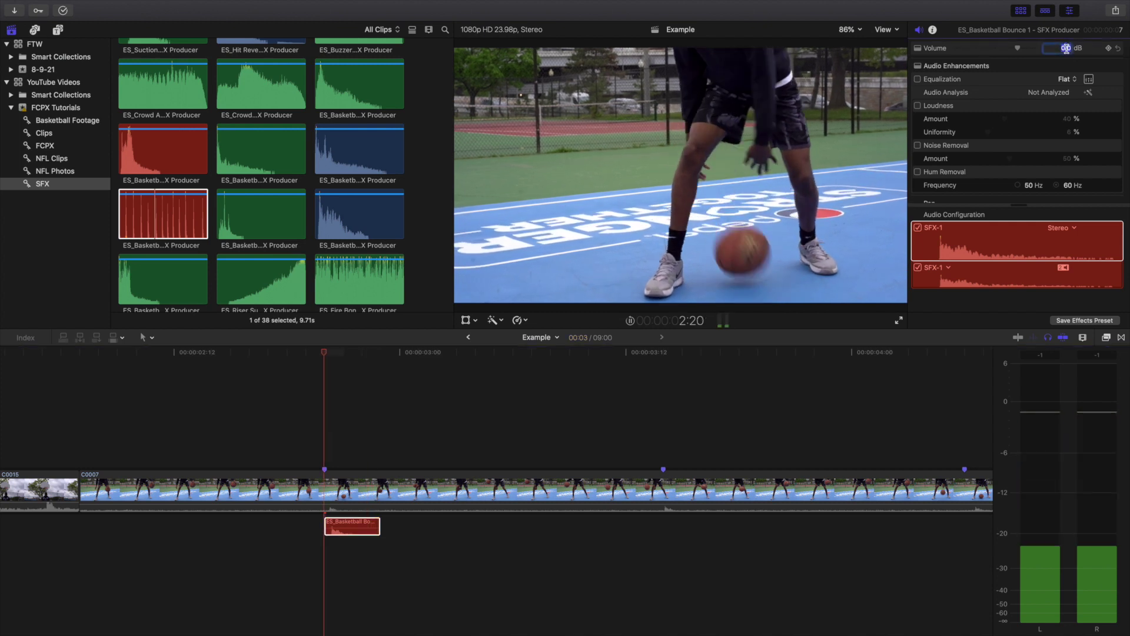
type(".5")
key("Return")
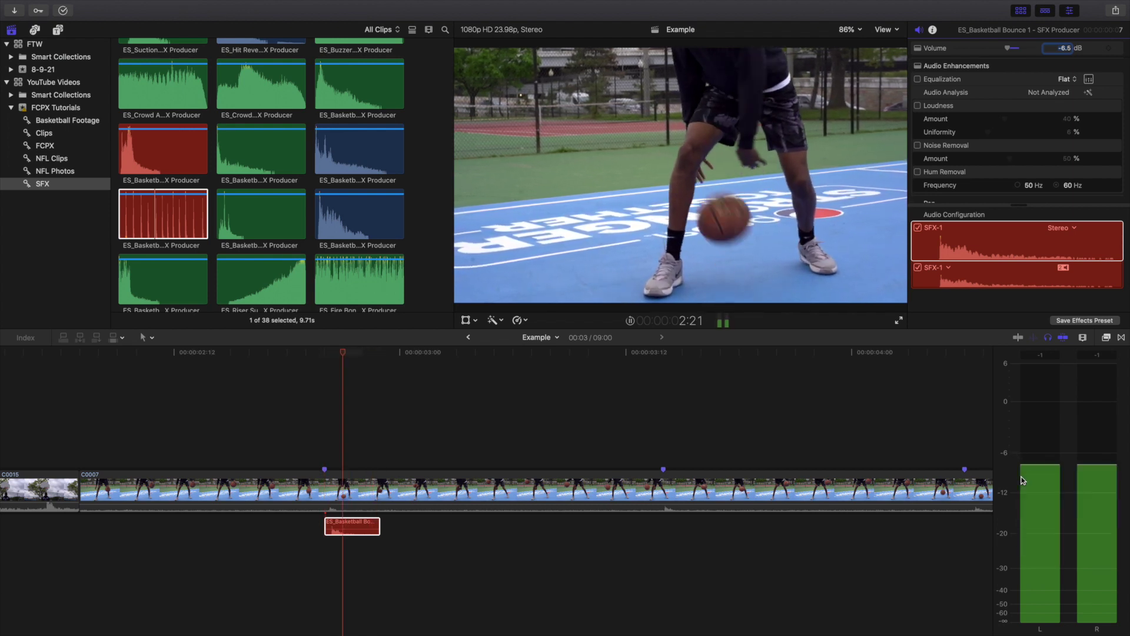
key("space")
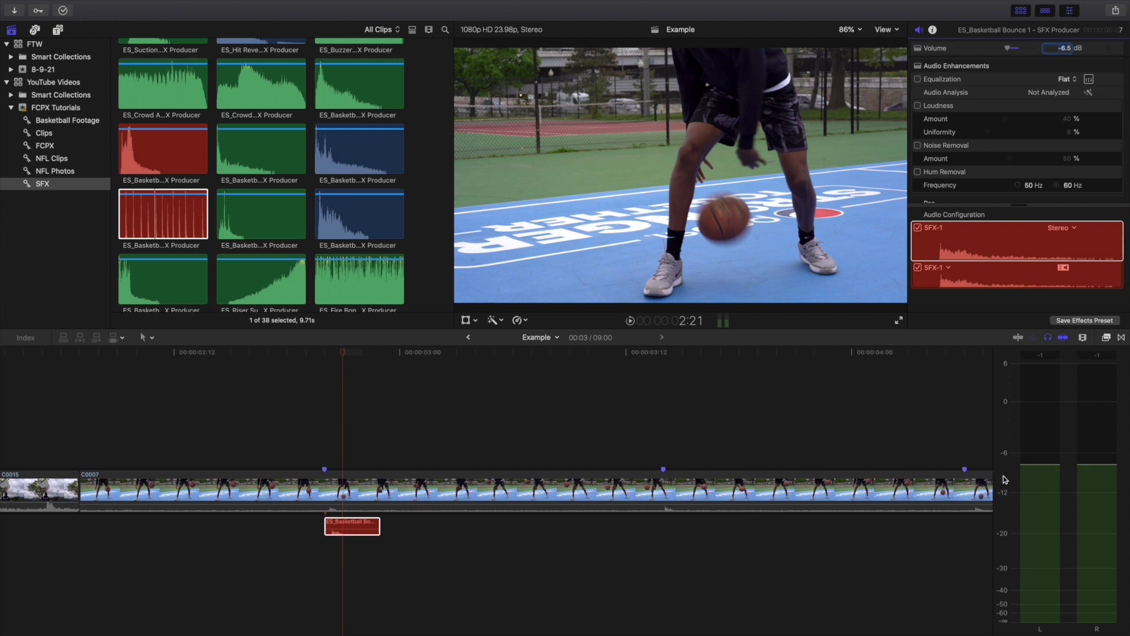
- Raise the bounce sound's volume by one decibel to -5.5 dB
left_click(323, 457)
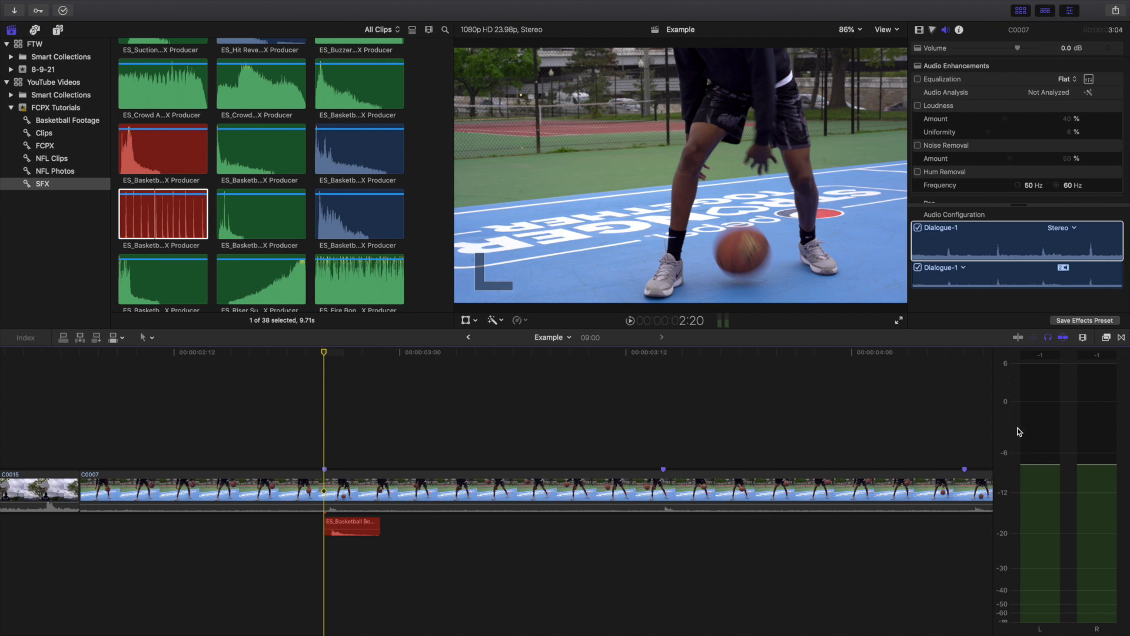
left_click(343, 525)
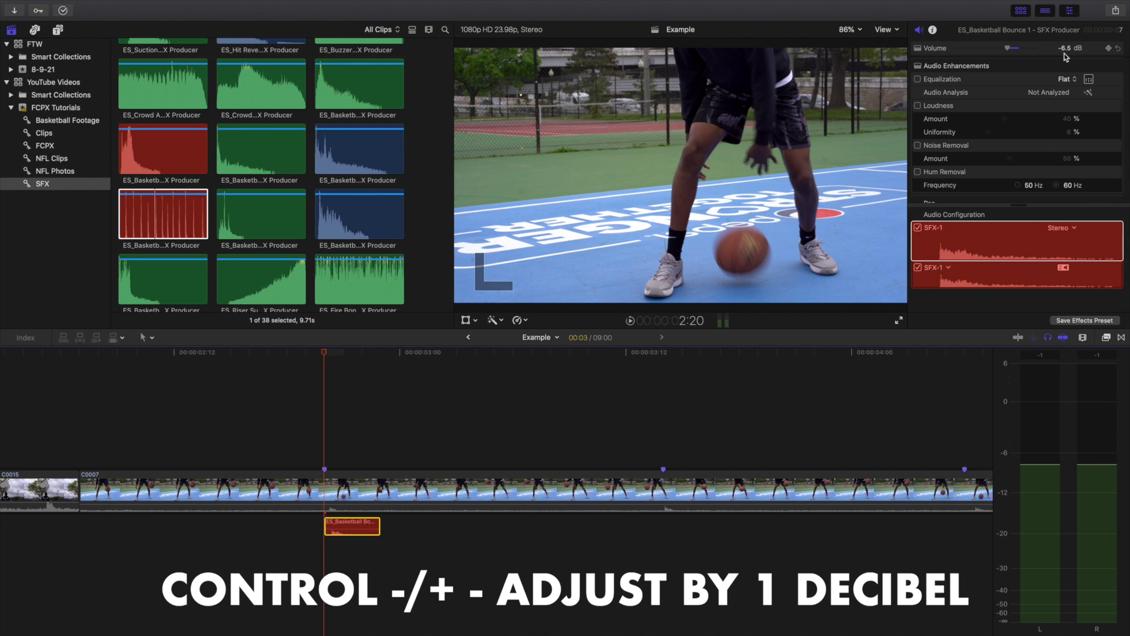
key("ctrl+minus")
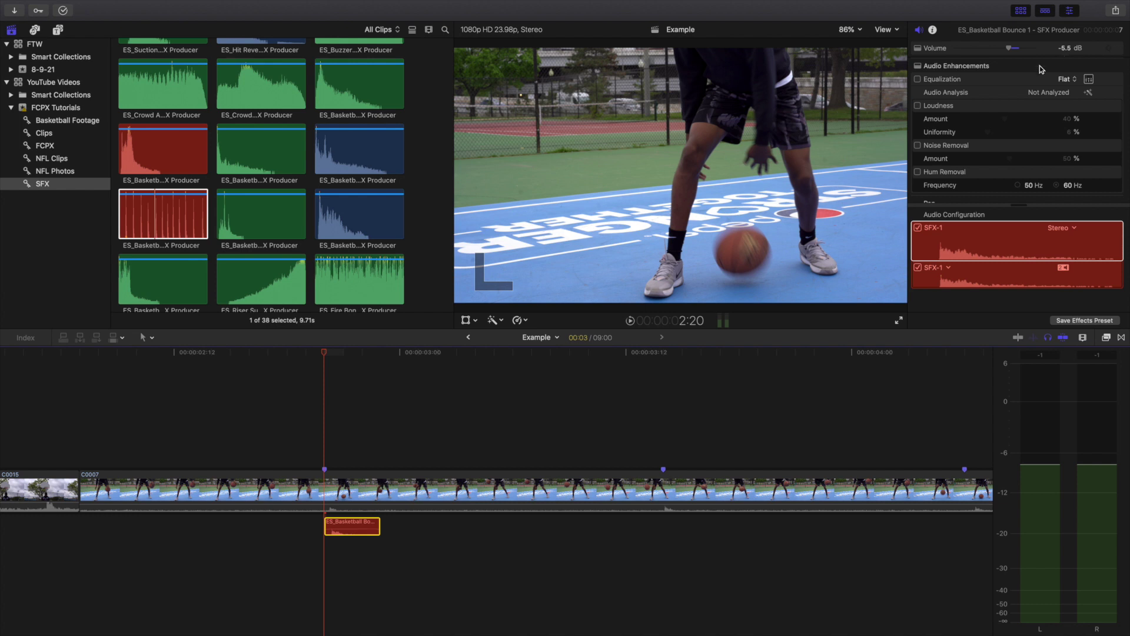
- Add a short fade-in and a short fade-out to the bounce sound
left_click(248, 411)
key("c")
key("super+equal")
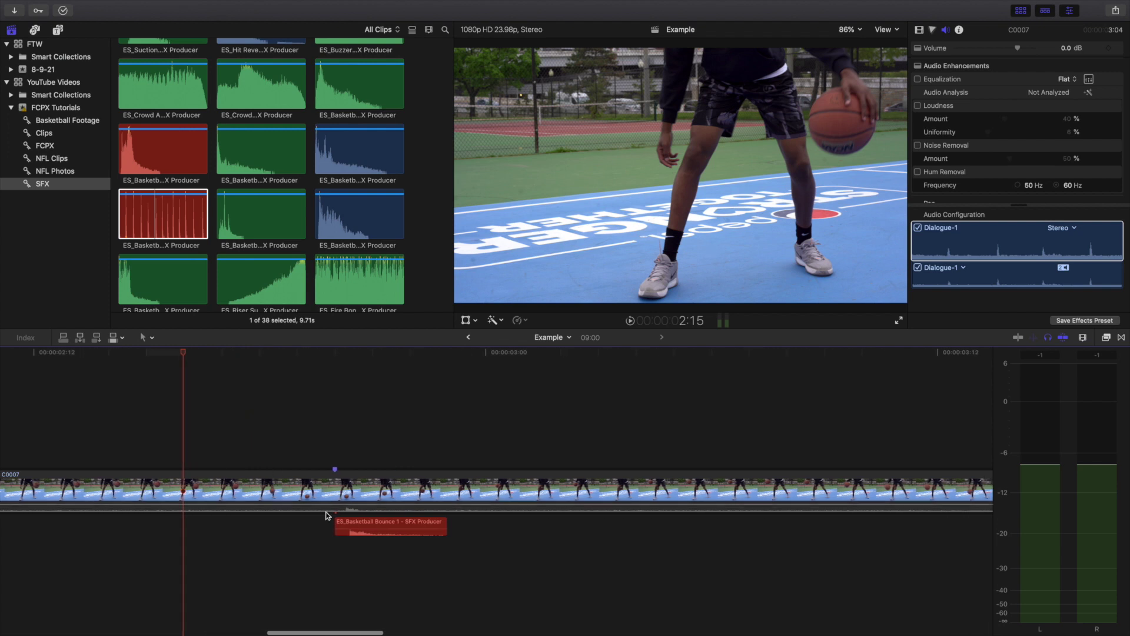
left_click_drag(336, 527, 337, 527)
left_click_drag(445, 526, 418, 527)
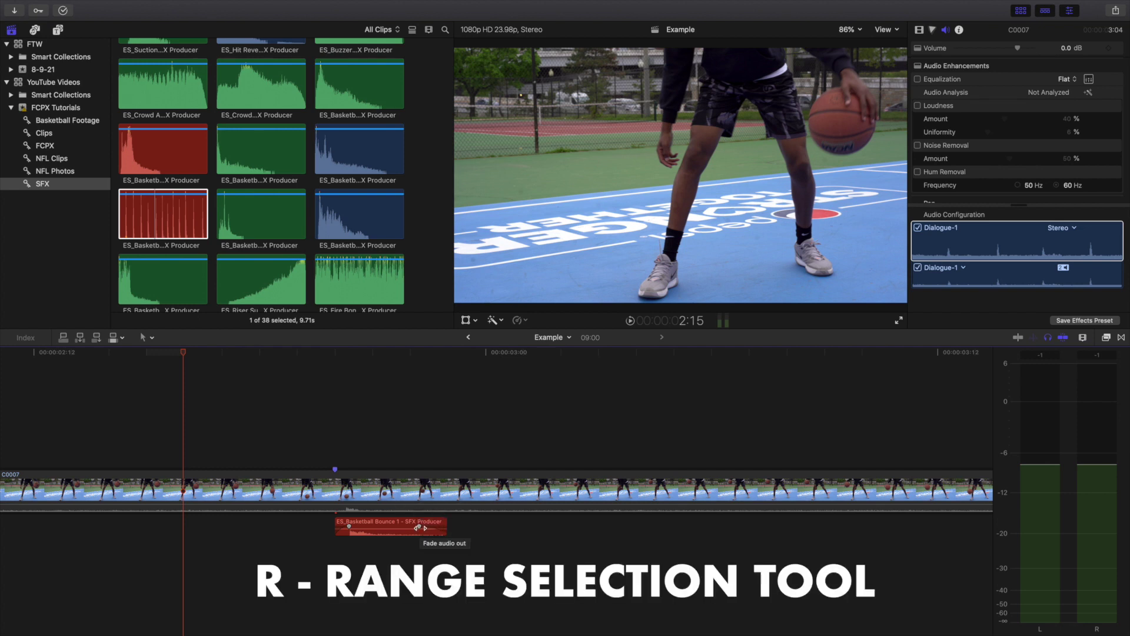
- Select a range in the first half of the bounce sound and lower its level to -26.0 dB
left_click(299, 455)
key("super+equal")
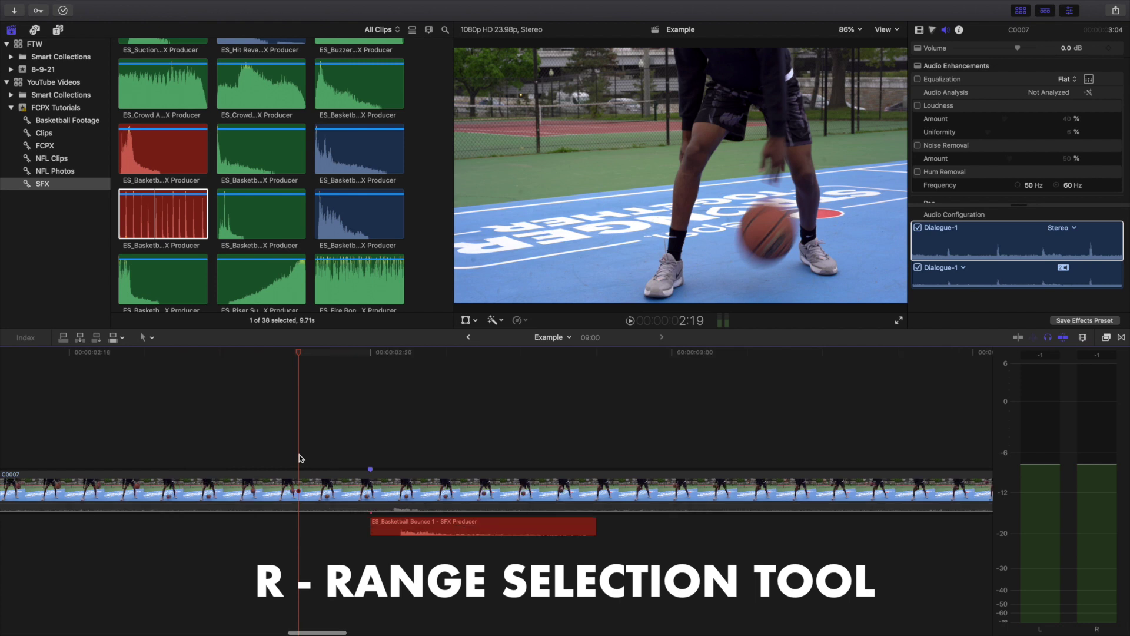
scroll(302, 454, "right", 3)
left_click(304, 454)
key("r")
left_click(302, 523)
left_click_drag(302, 523, 349, 531)
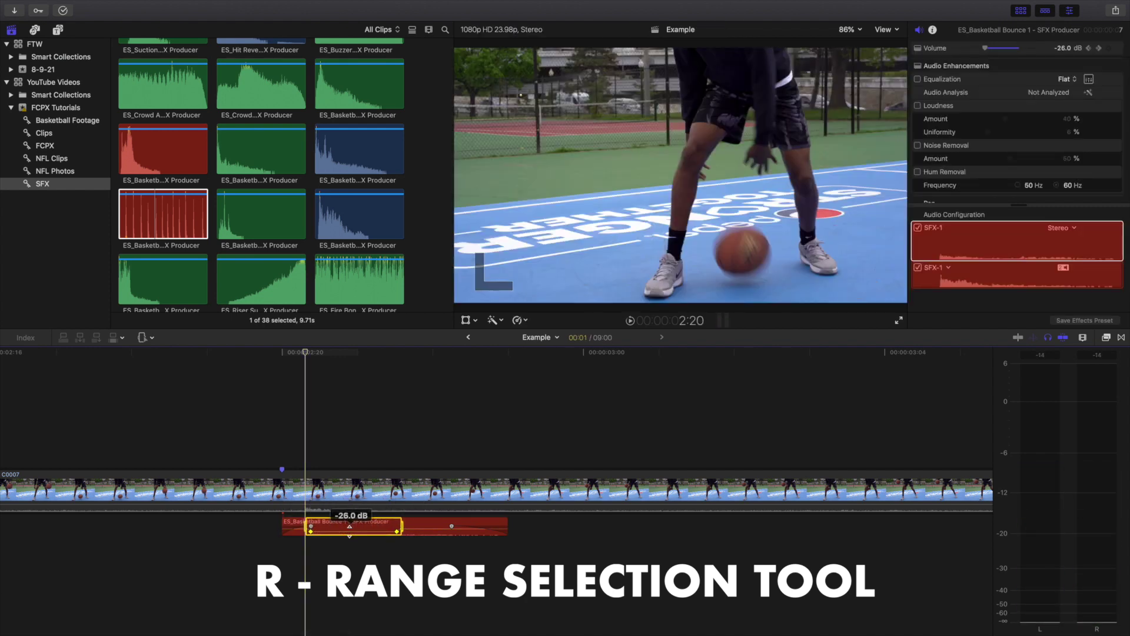
- Return to the Select tool and examine the volume keyframes at both ends of the lowered range
key("a")
left_click(260, 450)
key("super+equal")
scroll(281, 457, "right", 5)
left_click_drag(295, 532, 291, 527)
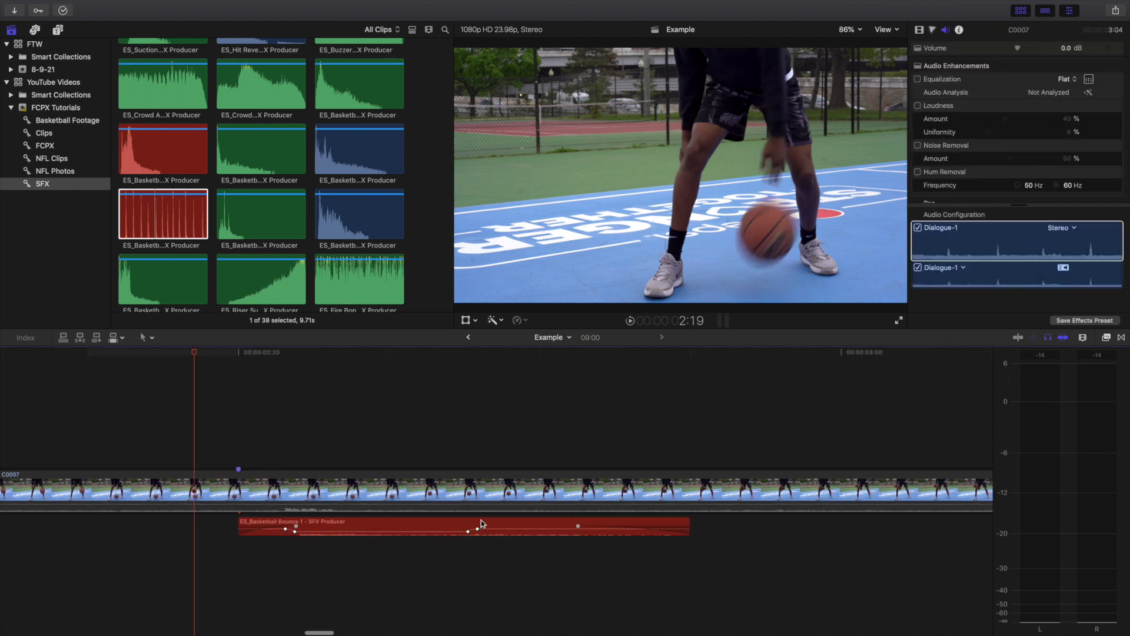
left_click(345, 443)
key("l")
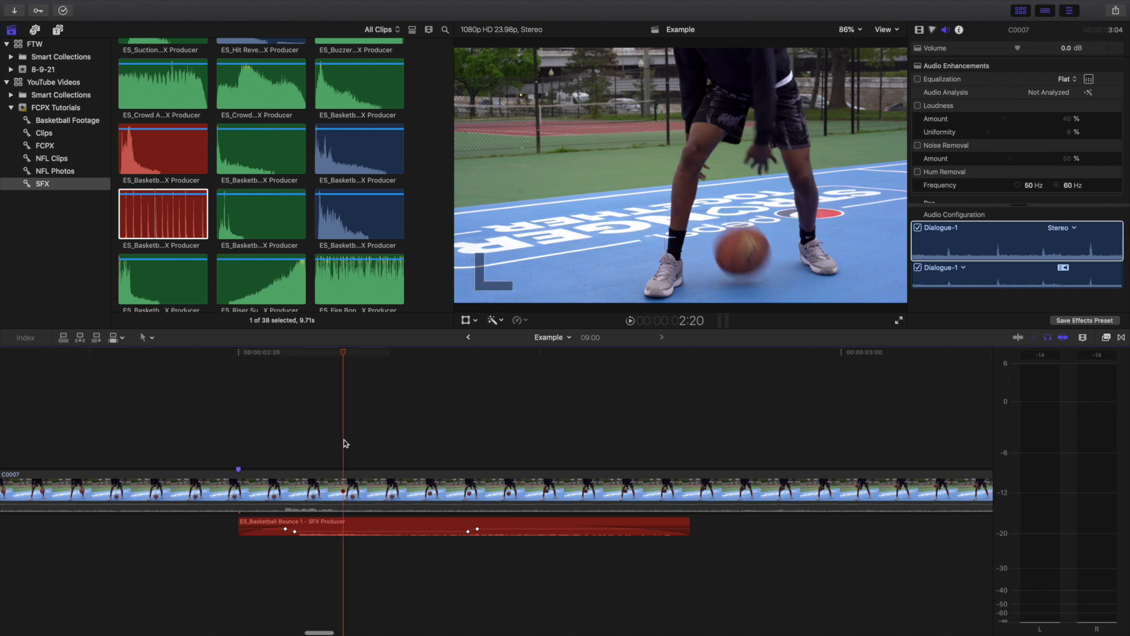
scroll(345, 443, "right", 3)
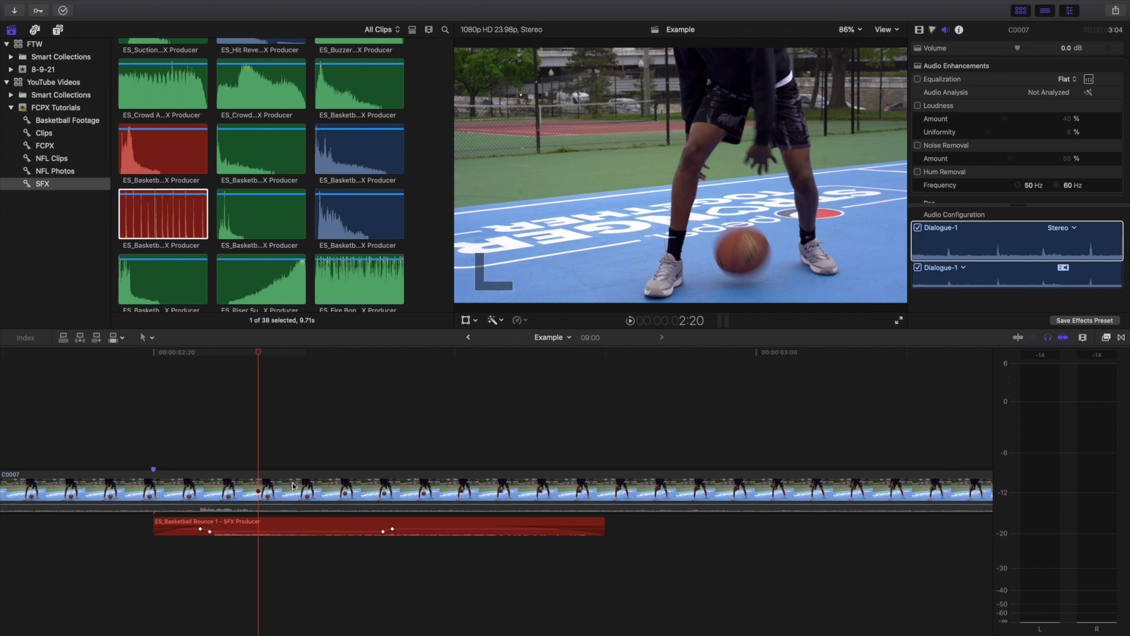
- Add a volume keyframe by hand on the bounce sound's level line
scroll(346, 513, "right", 3)
left_click_drag(337, 525, 359, 534)
left_click(359, 529, "alt")
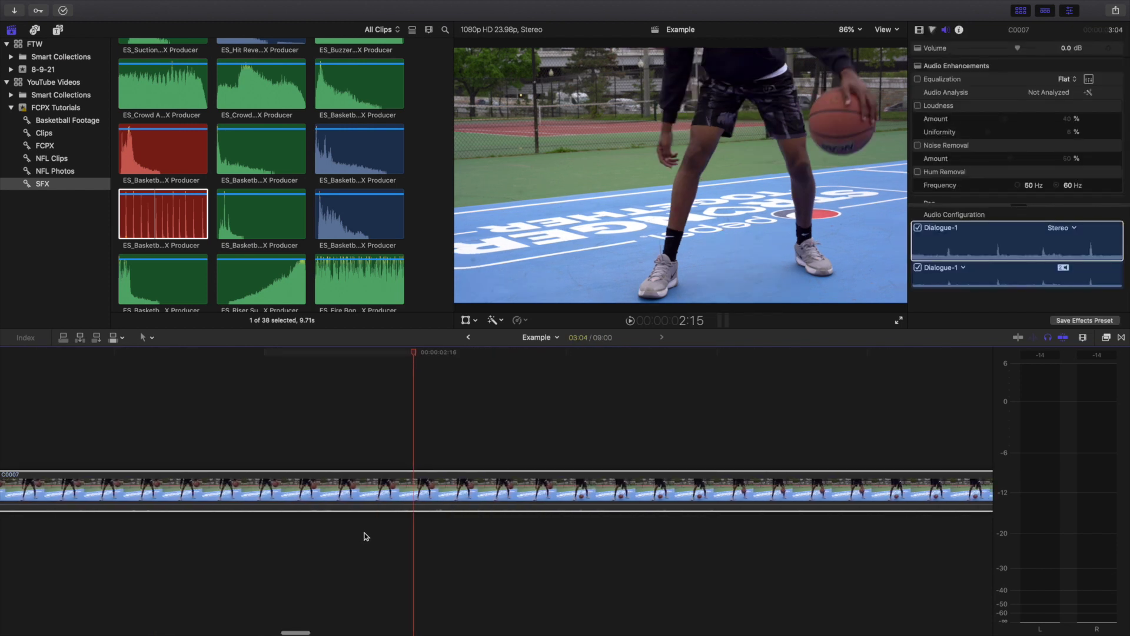
- Select the bounce sound under the C0007 clip and open the role editor for its audio roles
key("shift+z")
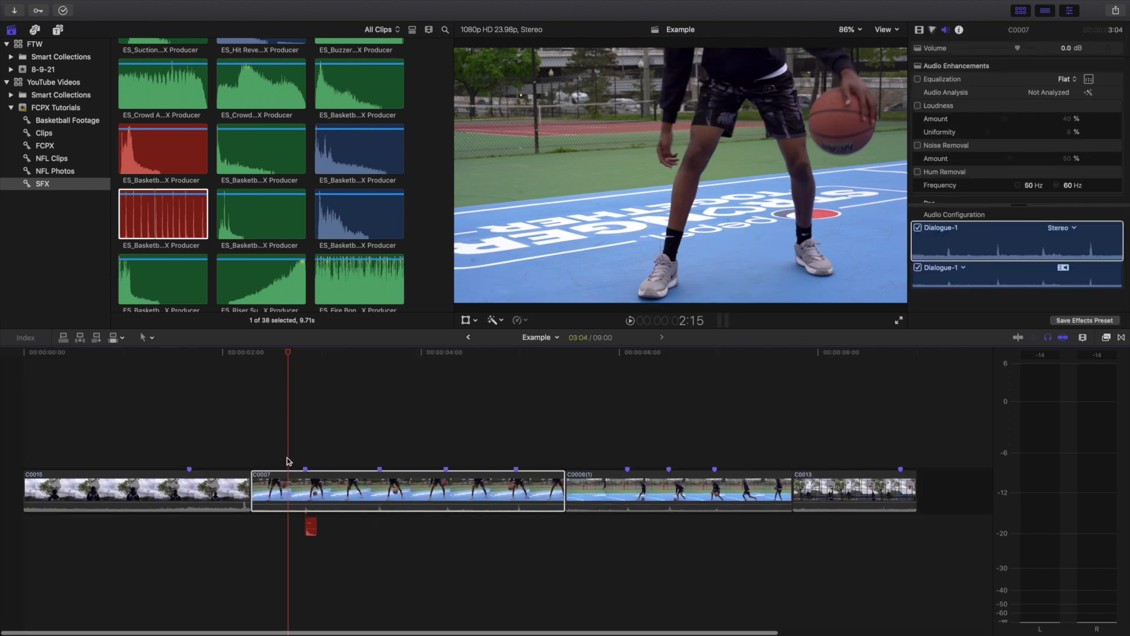
key("super+equal")
key("super+equal")
scroll(286, 462, "right", 5)
left_click(256, 468)
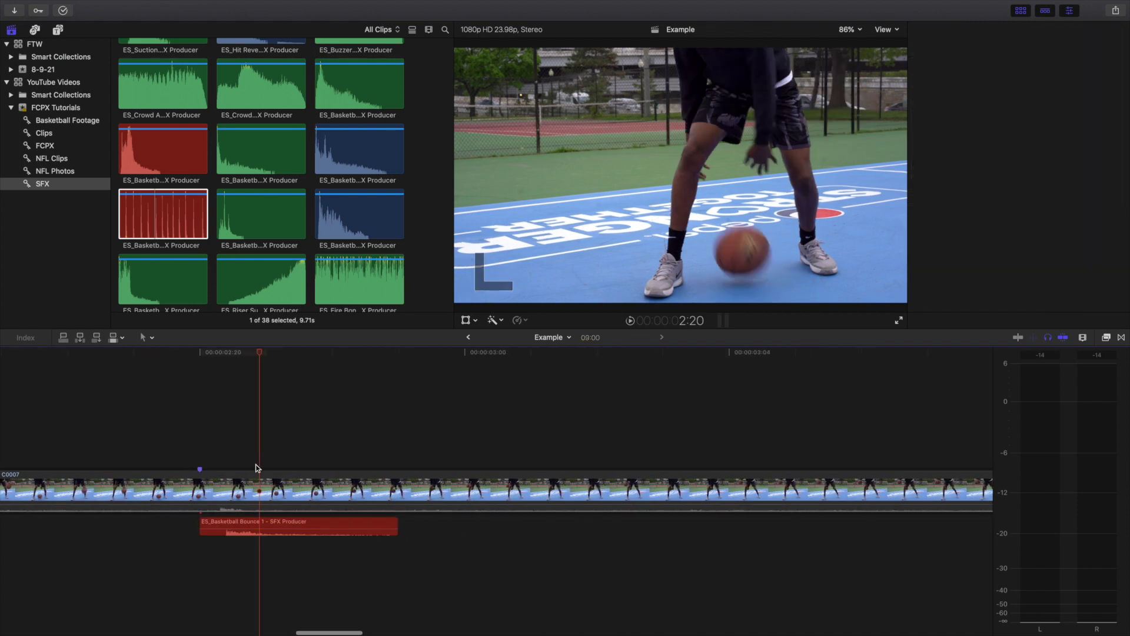
left_click(253, 507)
scroll(259, 511, "left", 2)
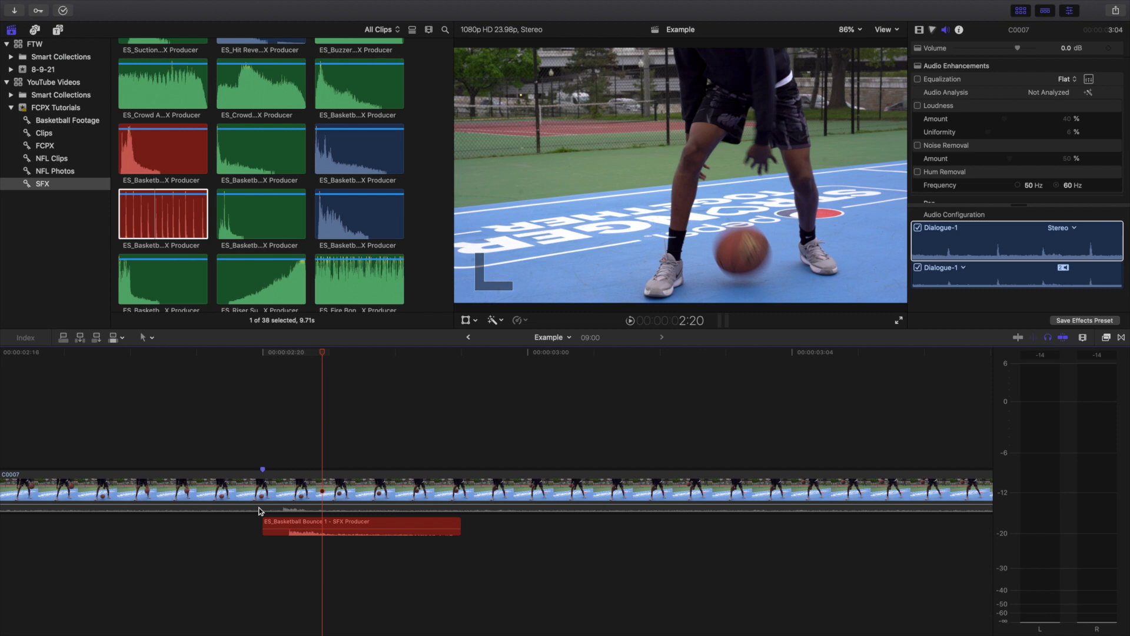
left_click(320, 525)
right_click(320, 525)
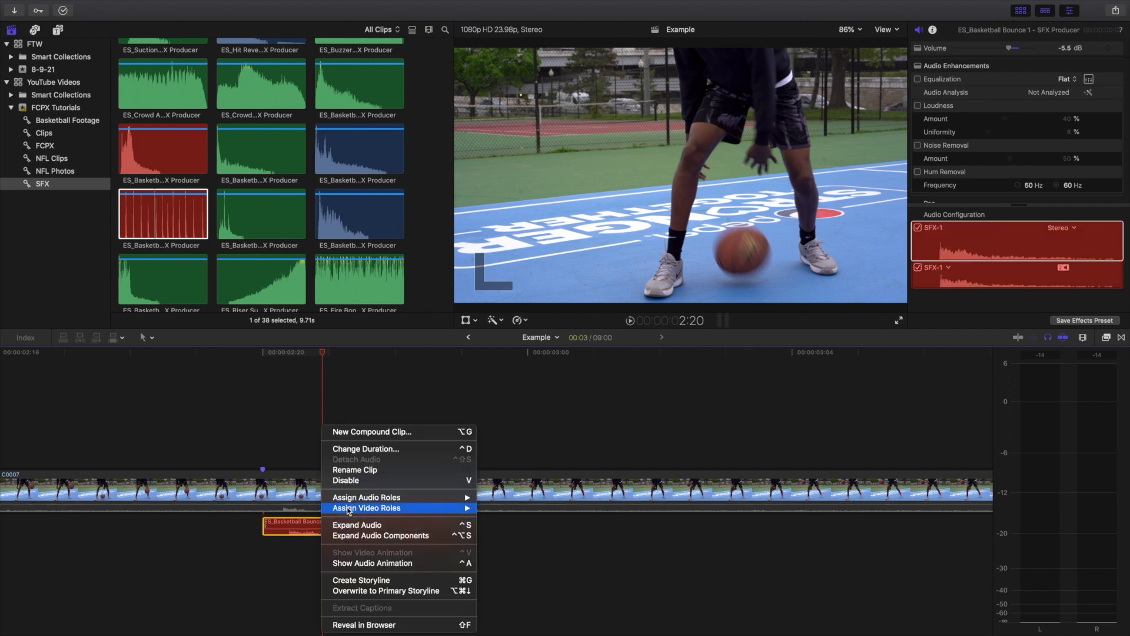
mouse_move(351, 498)
left_click(495, 610)
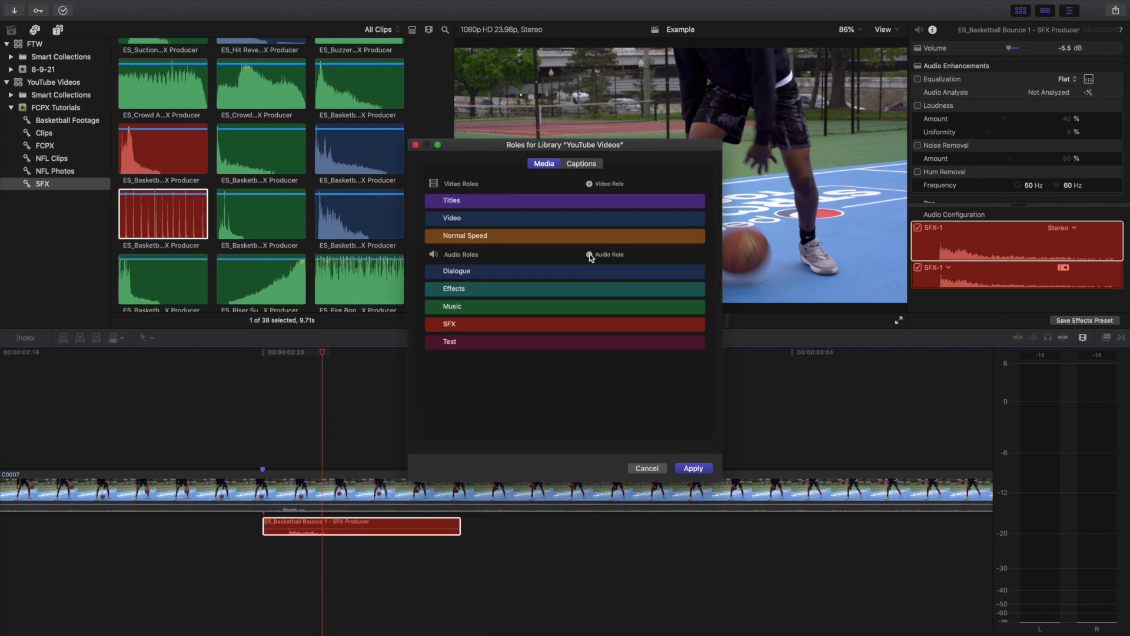
- Add an audio role named Example, give it the purple color and apply the role changes
left_click(589, 255)
type("Example")
key("Return")
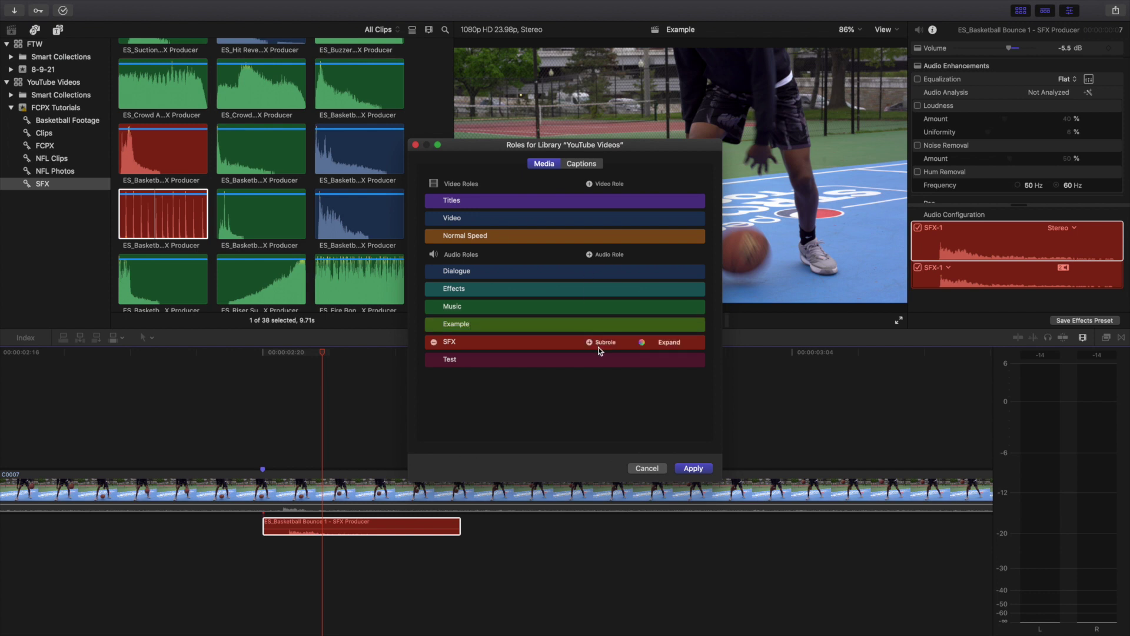
left_click(642, 324)
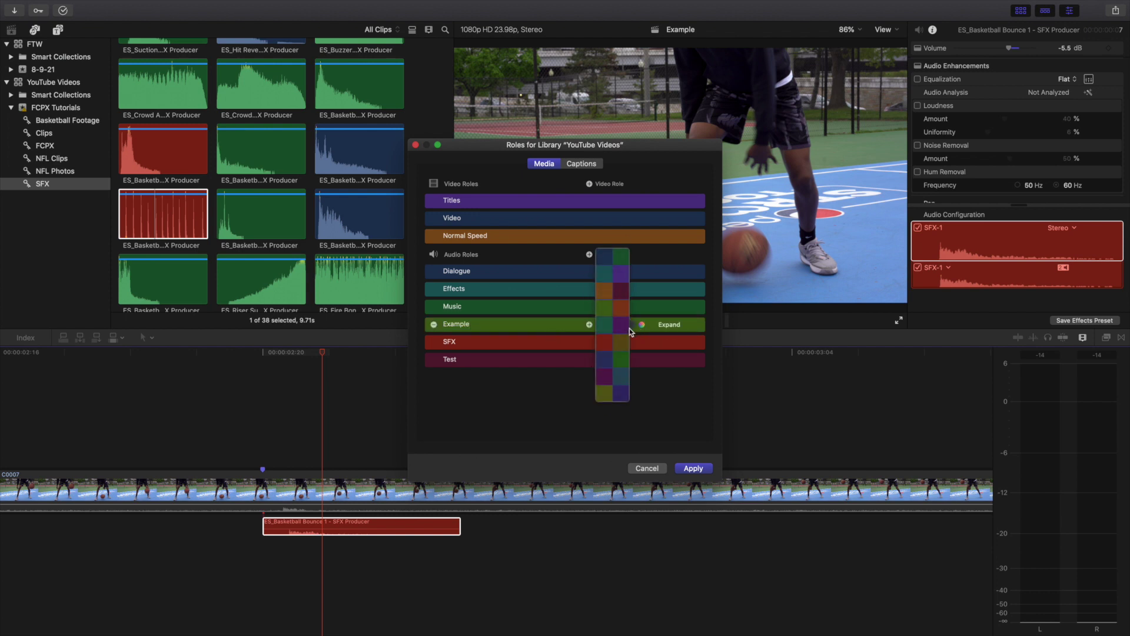
left_click(619, 325)
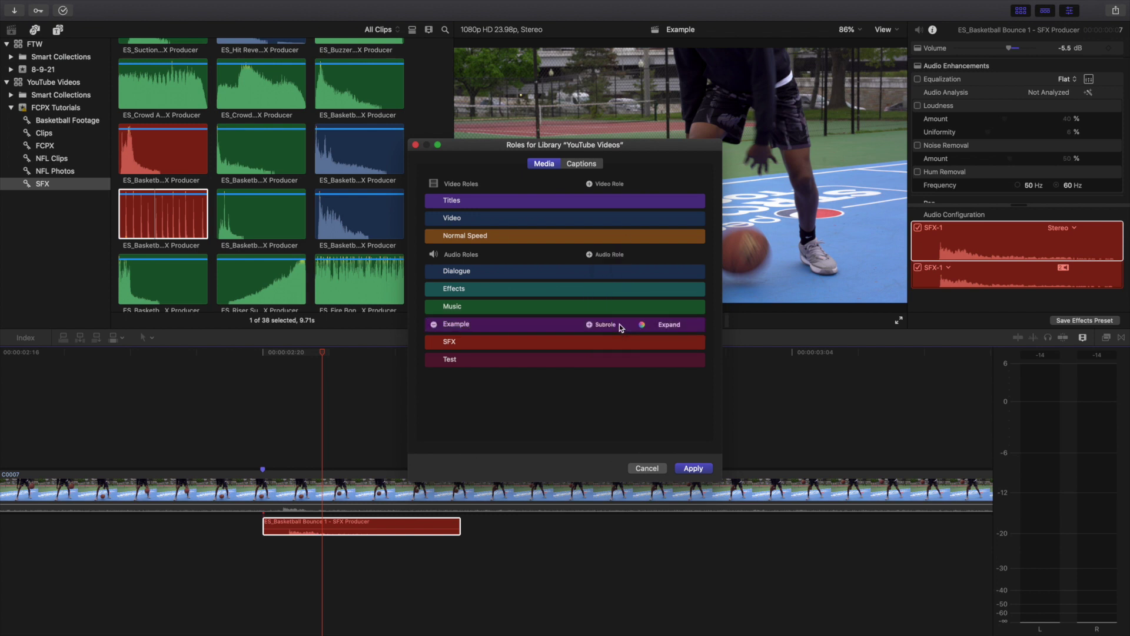
left_click(693, 469)
- Assign the Example audio role to the bounce sound and deselect the clip
scroll(345, 500, "right", 5)
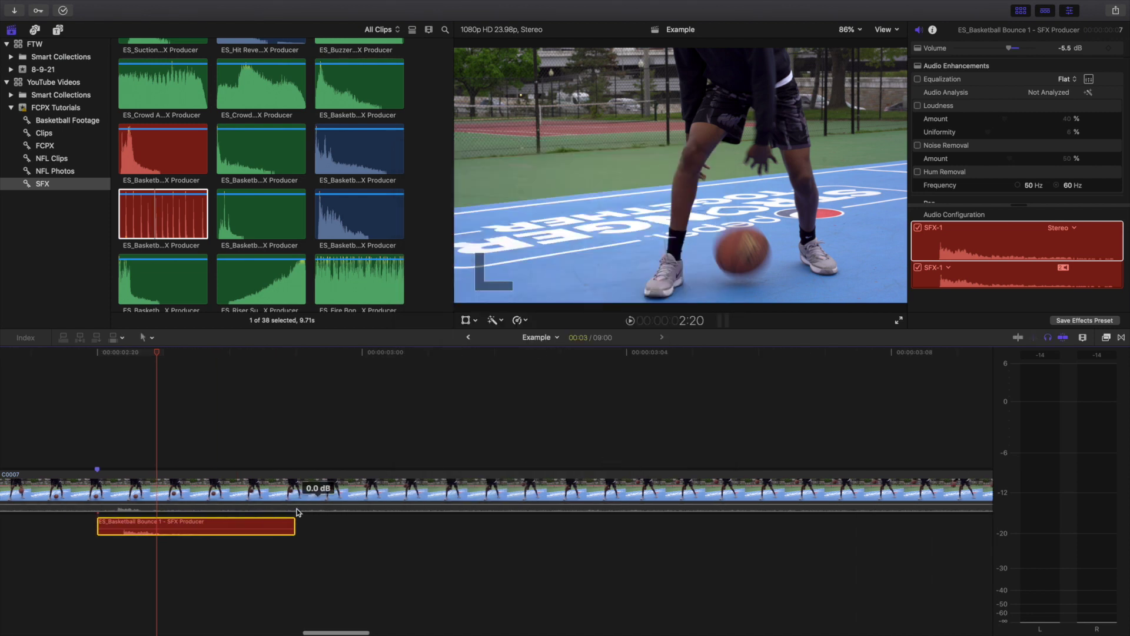
right_click(223, 526)
mouse_move(255, 502)
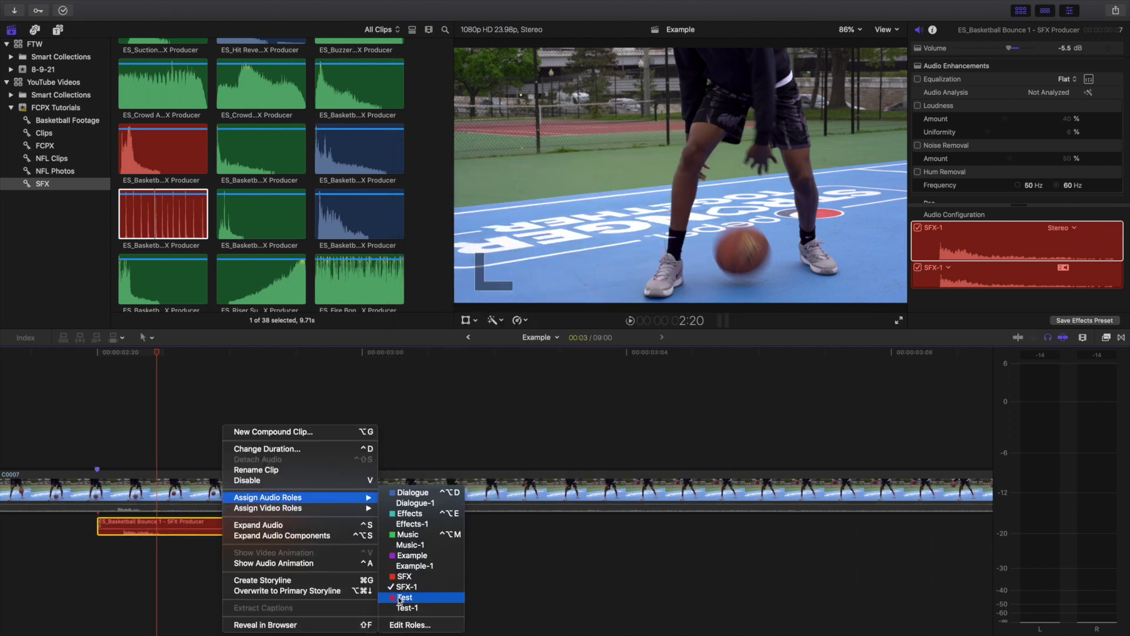
left_click(412, 557)
scroll(310, 531, "left", 5)
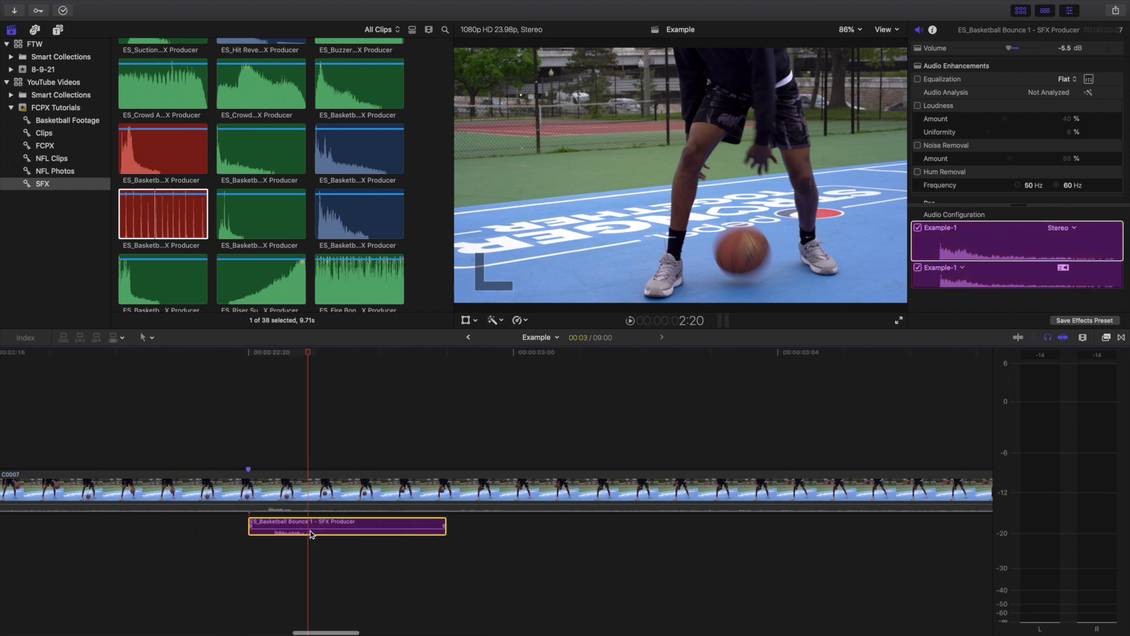
left_click(379, 453)
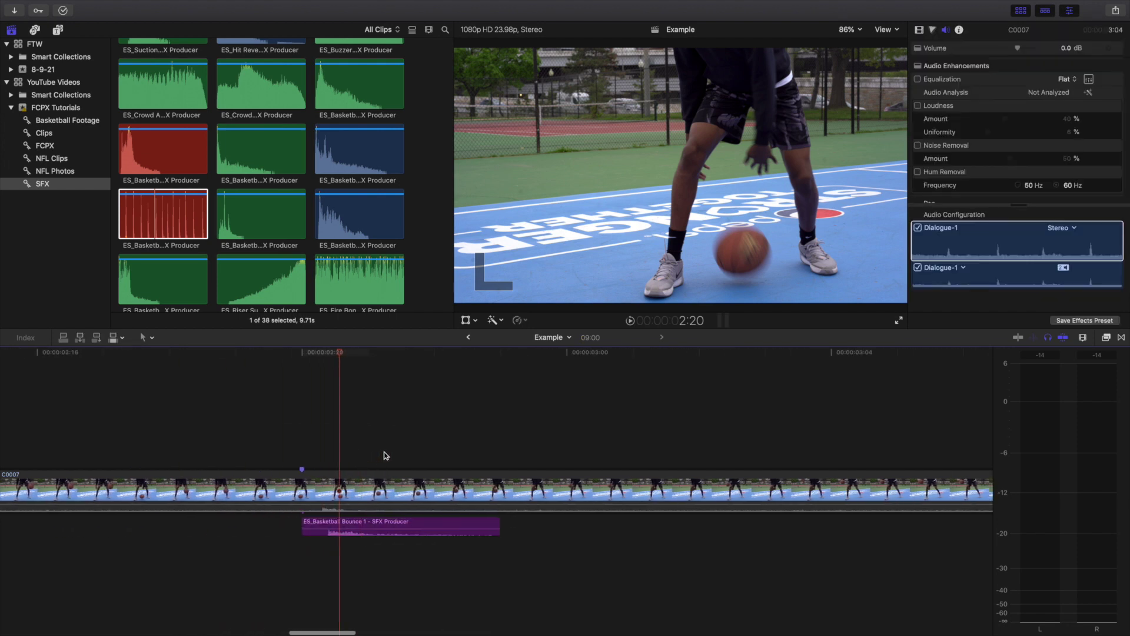
scroll(387, 451, "right", 2)
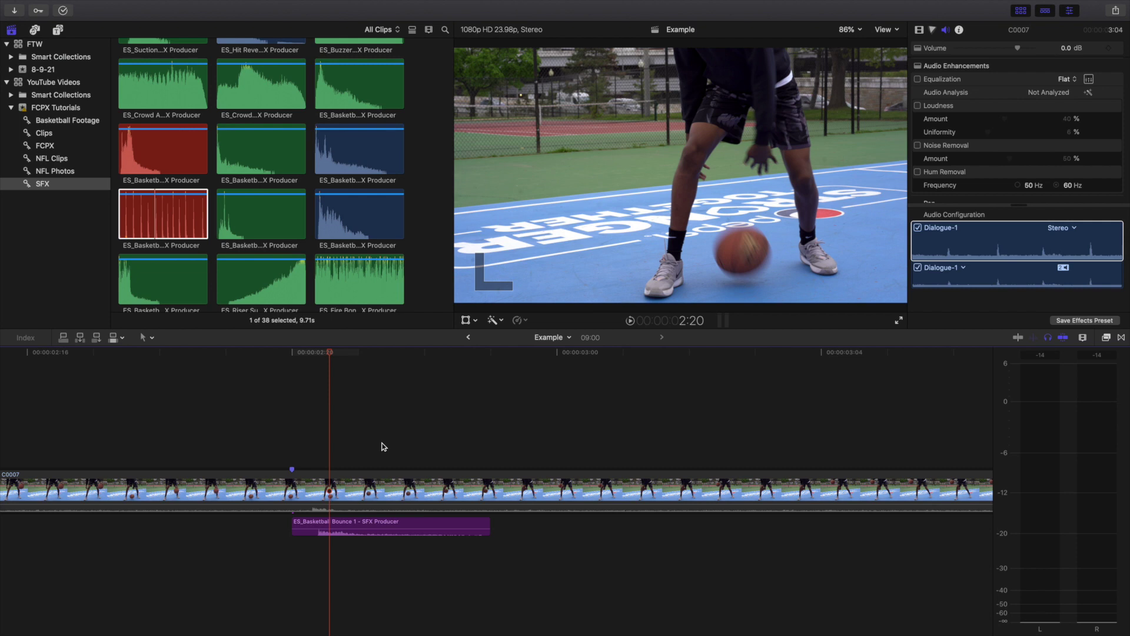
- Reverse the bounce sound with the retiming options and undo the reversal
left_click(351, 529)
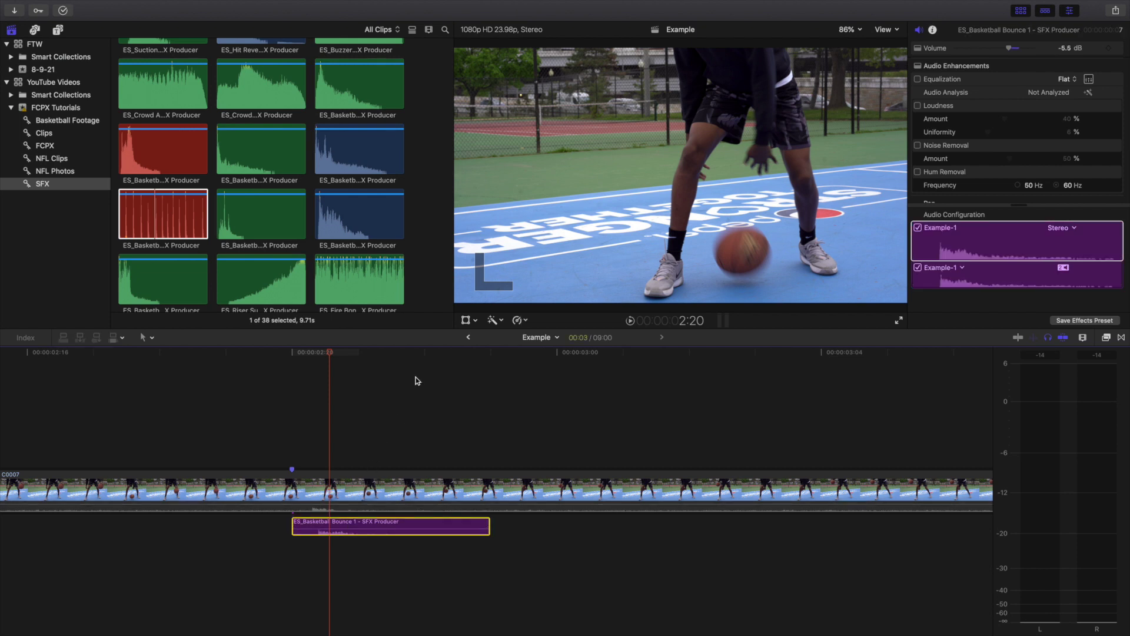
left_click(527, 321)
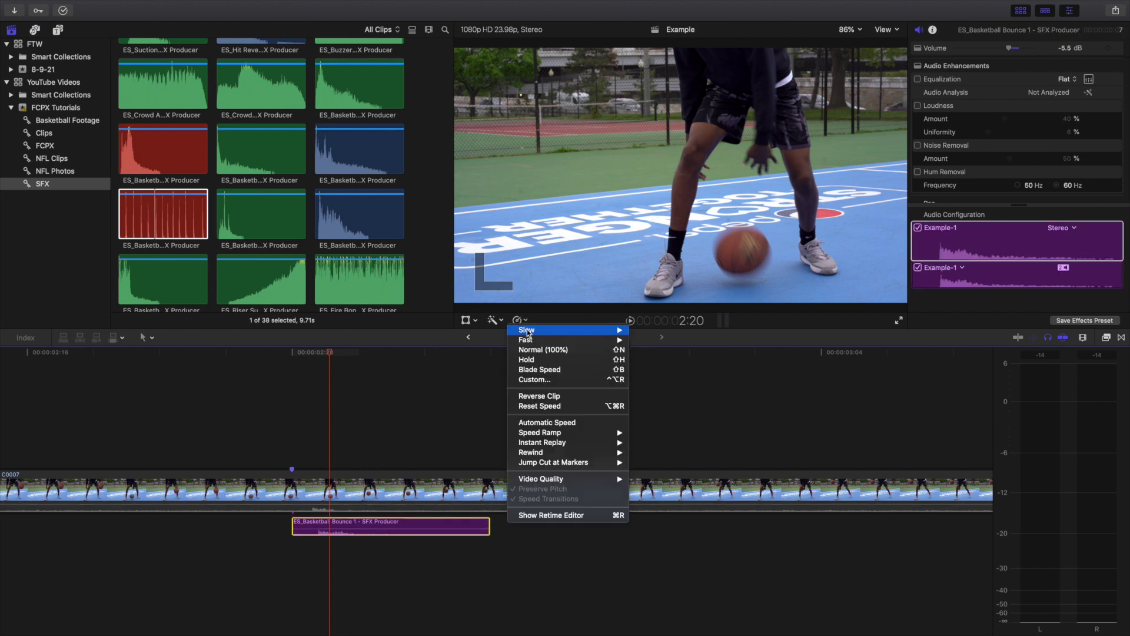
left_click(531, 395)
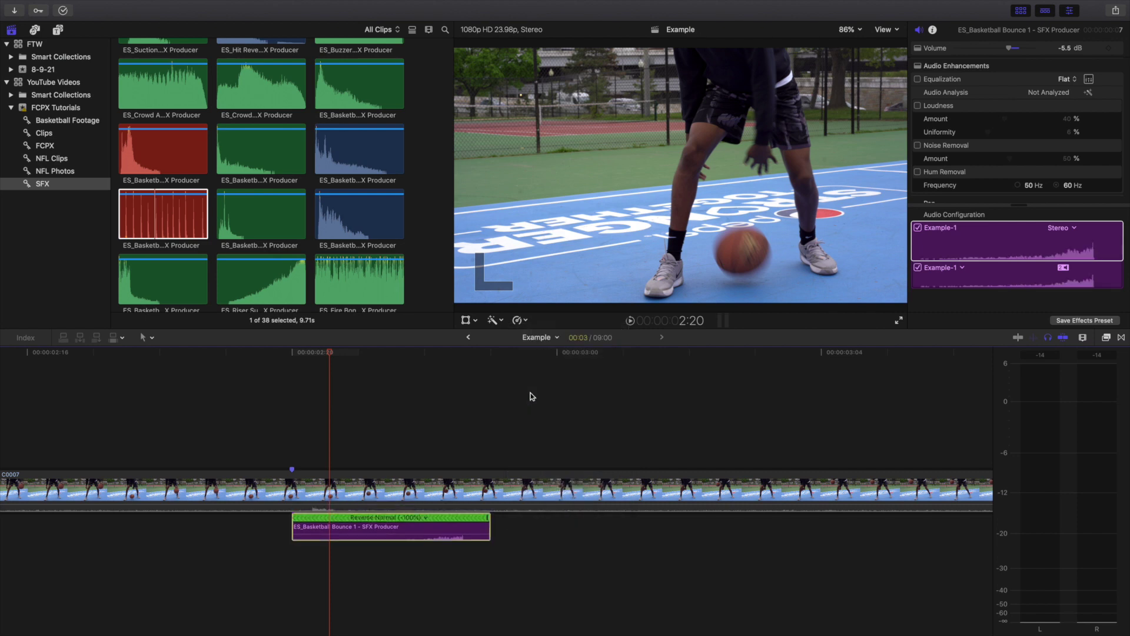
key("super+z")
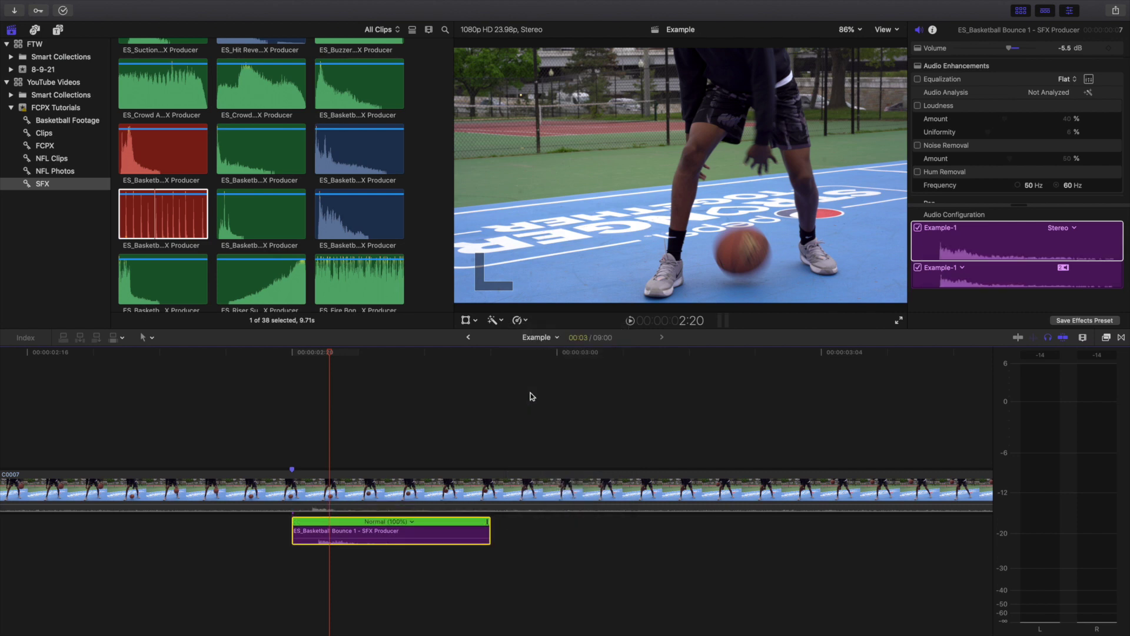
- Slow the bounce sound down to 50% speed and undo the speed change
left_click(524, 323)
mouse_move(532, 330)
left_click(645, 330)
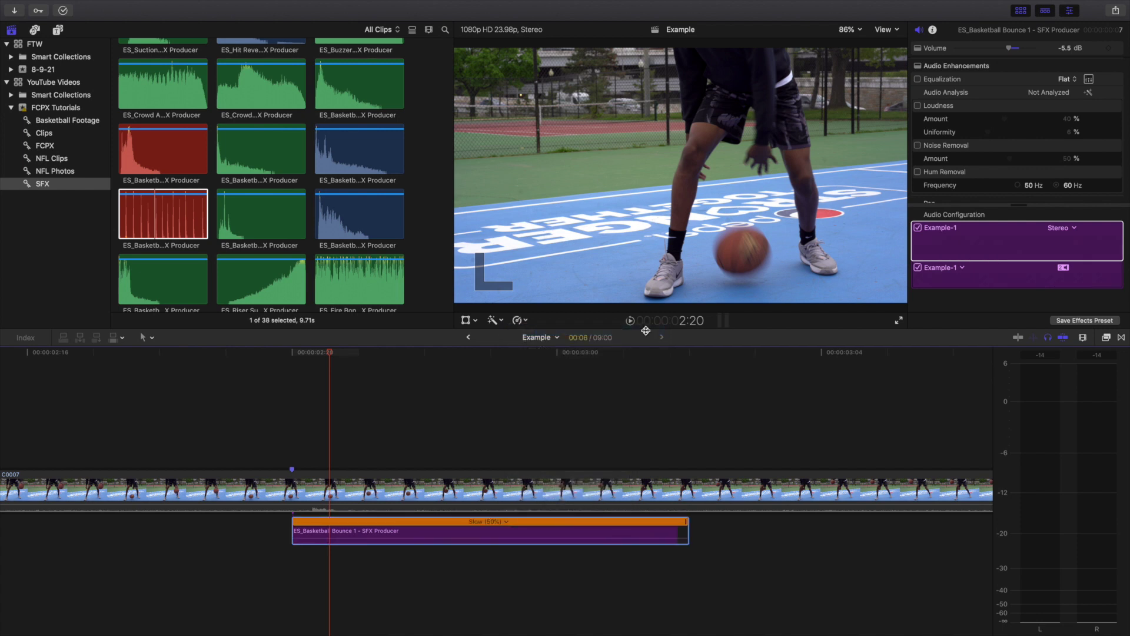
key("super+z")
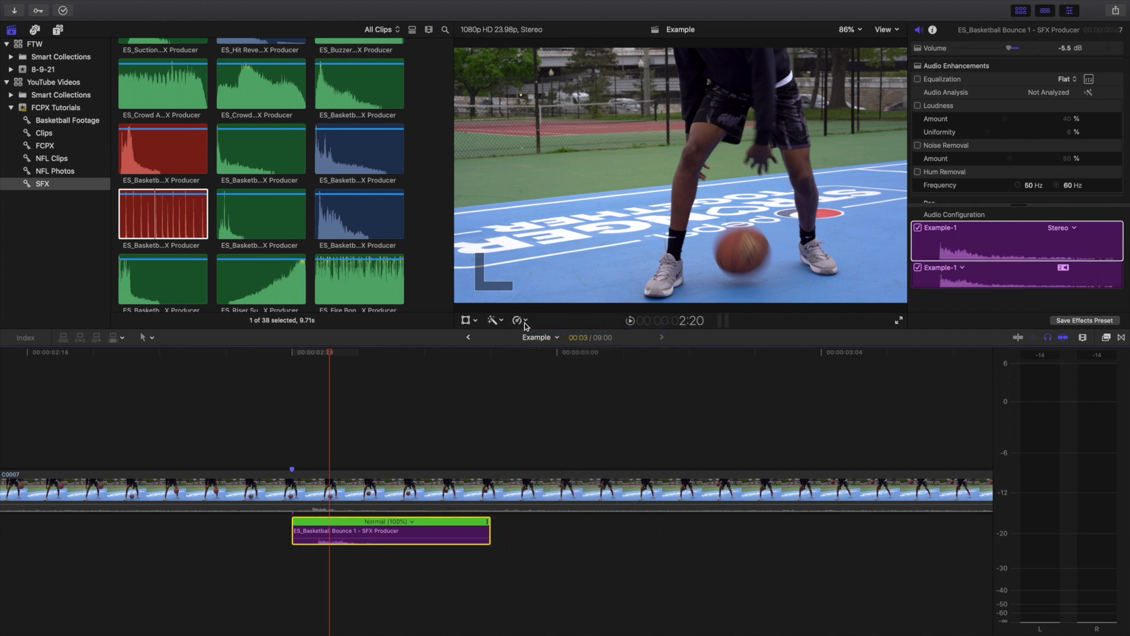
- Speed the bounce sound up to 8x and undo the speed change
left_click(522, 321)
mouse_move(533, 340)
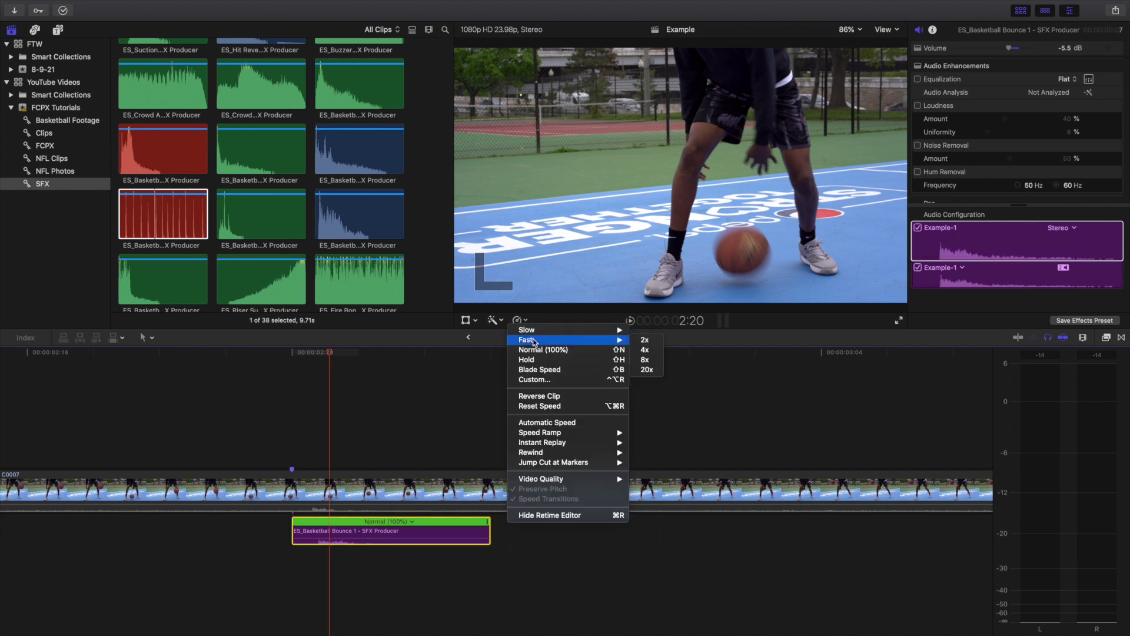
left_click(646, 359)
key("super+z")
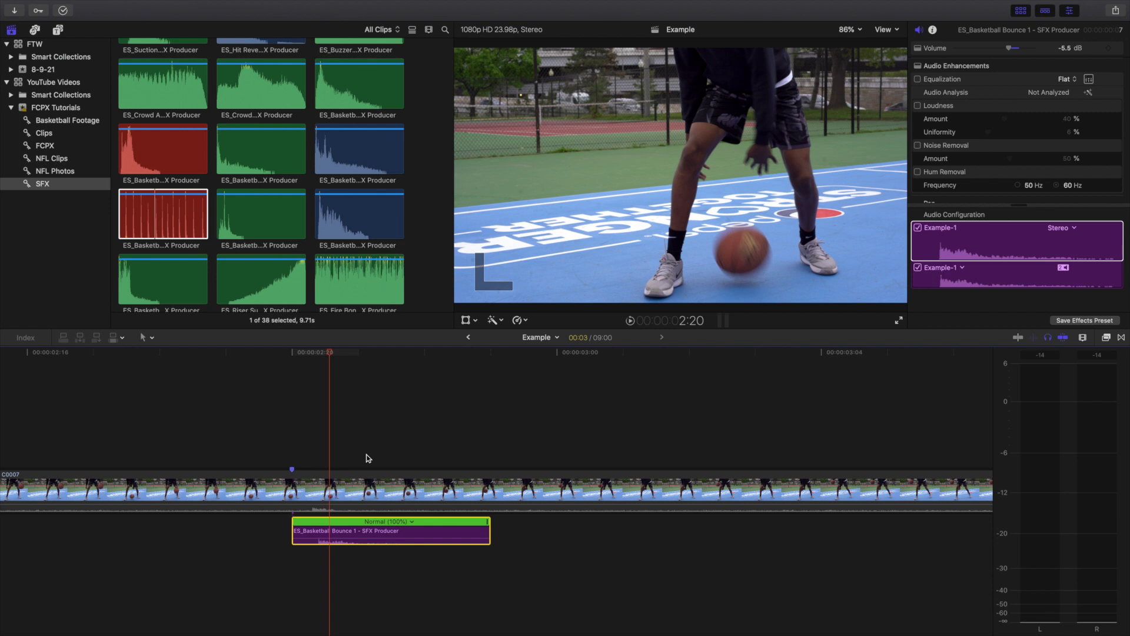
- Hide the audio meters and open the effects browser at the full list of audio effects
left_click(368, 458)
key("super+shift+8")
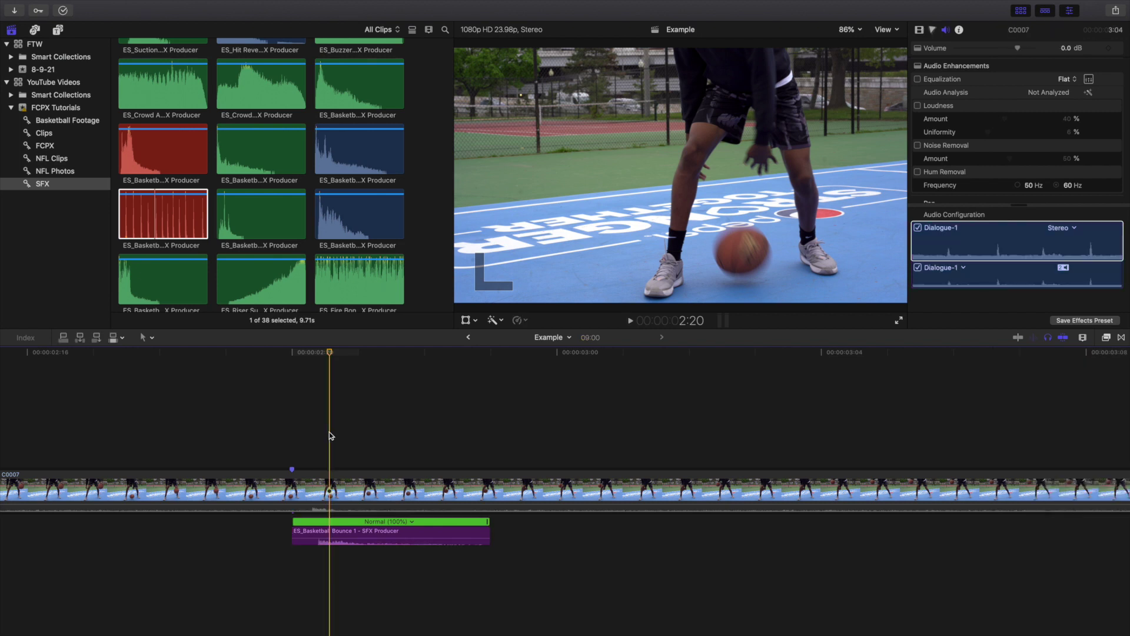
left_click(1107, 338)
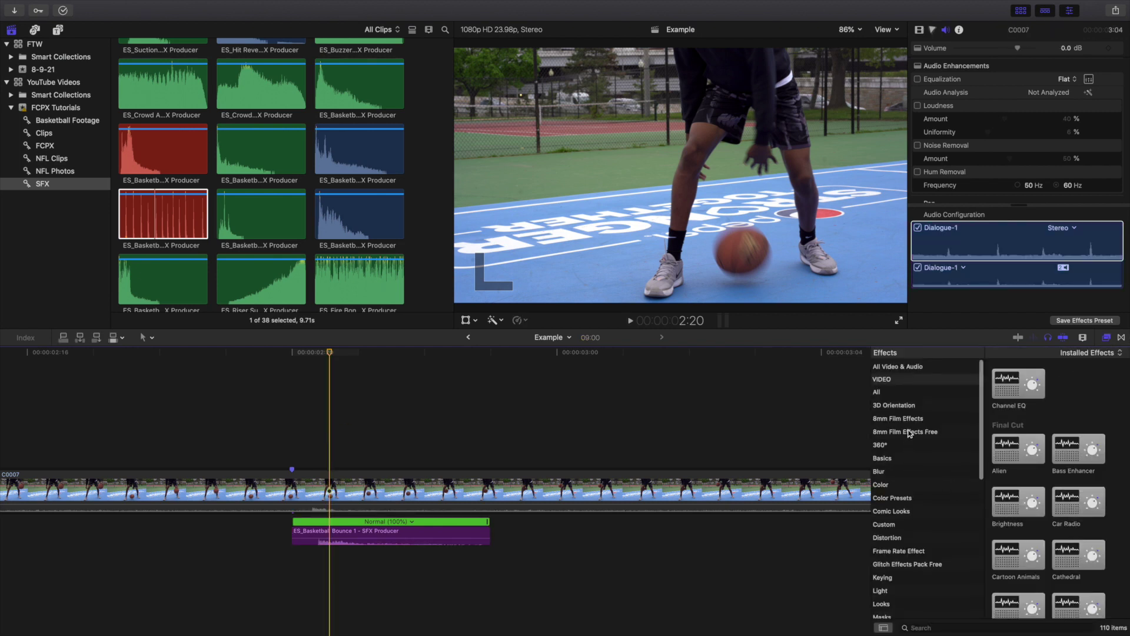
scroll(910, 453, "down", 10)
left_click(902, 561)
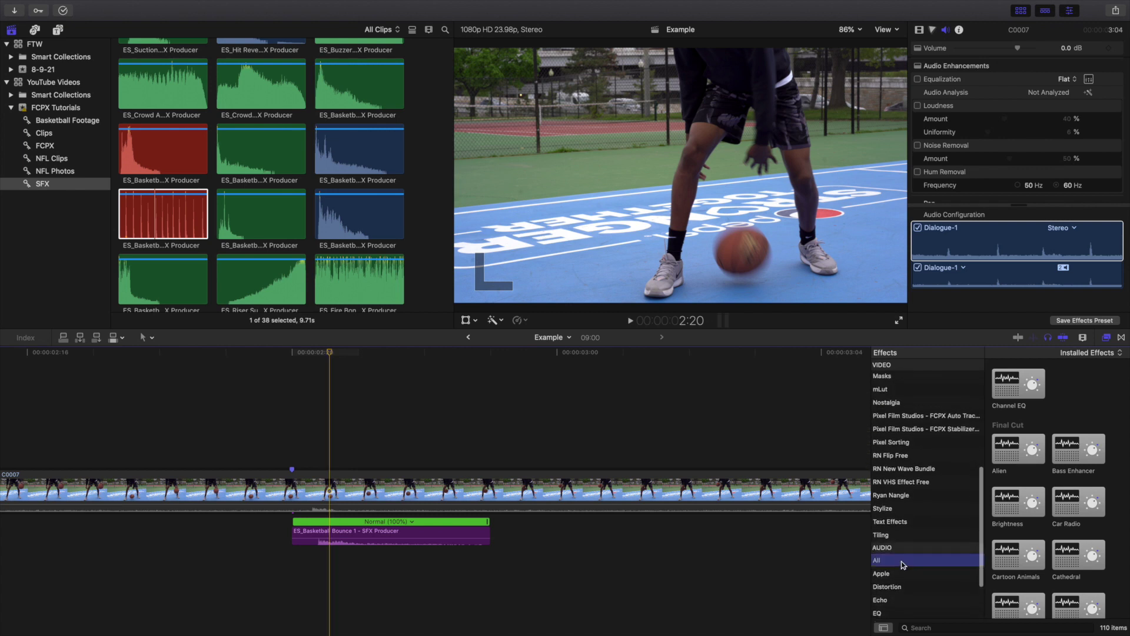
- Search the audio effects for "under" and clear the search text
left_click(922, 628)
type("under")
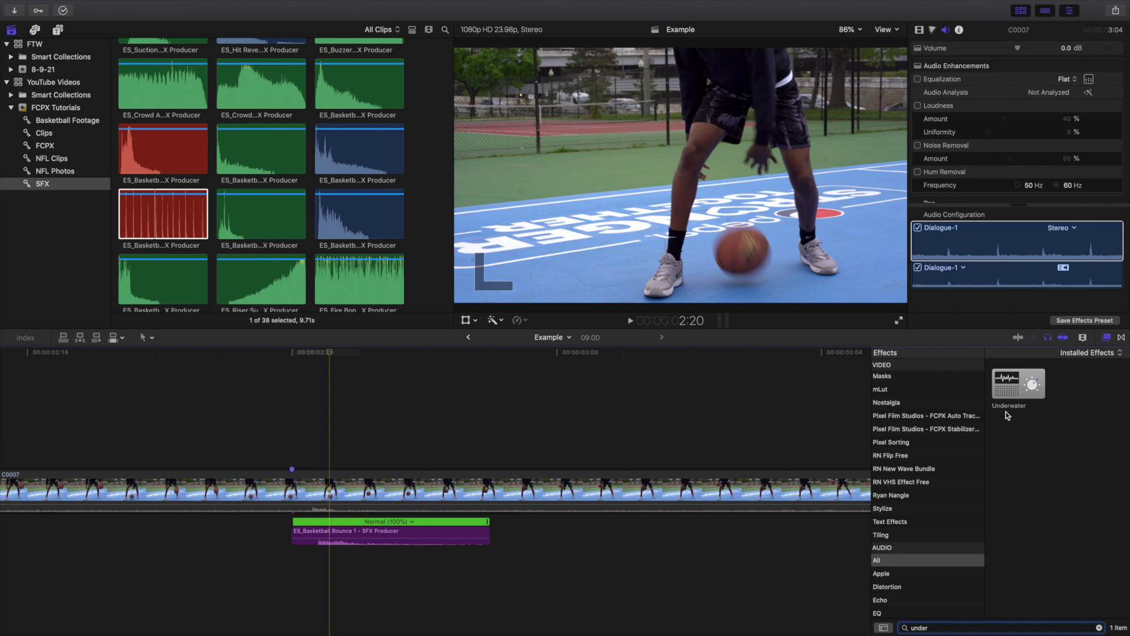
key("BackSpace")
key("BackSpace")
key("BackSpace")
key("BackSpace")
key("BackSpace")
- Search the audio effects for "muff" and apply the Muffled effect to the bounce sound
type("mu")
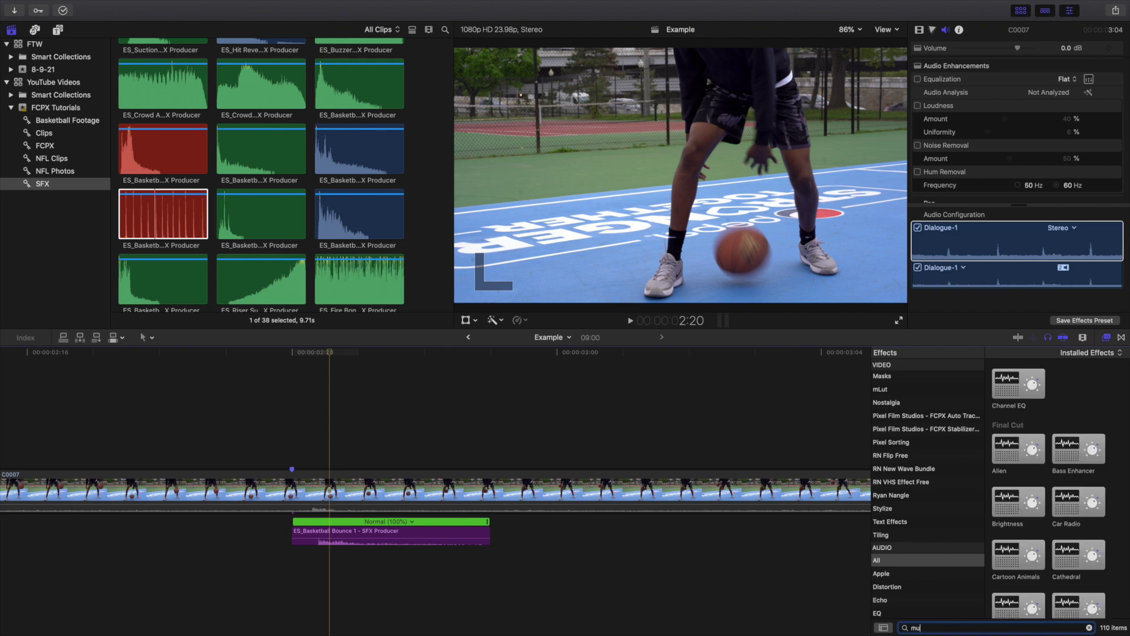
type("ff")
left_click_drag(1021, 387, 431, 534)
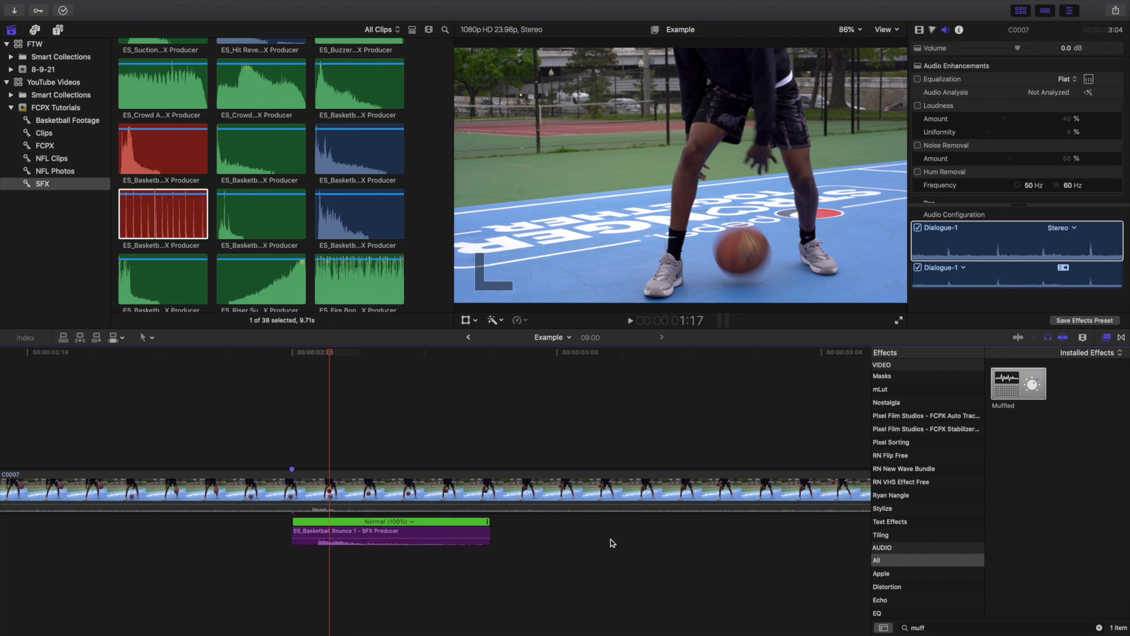
- Search the audio effects for "pass", clear the search and close the effects browser
left_click(950, 628)
key("BackSpace")
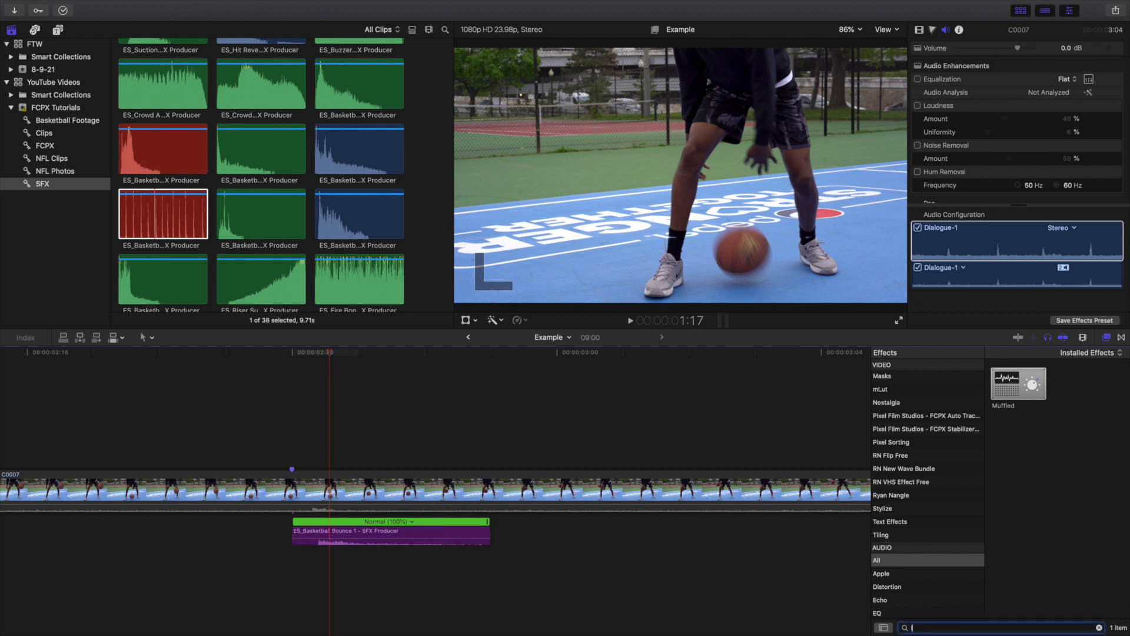
type("pass")
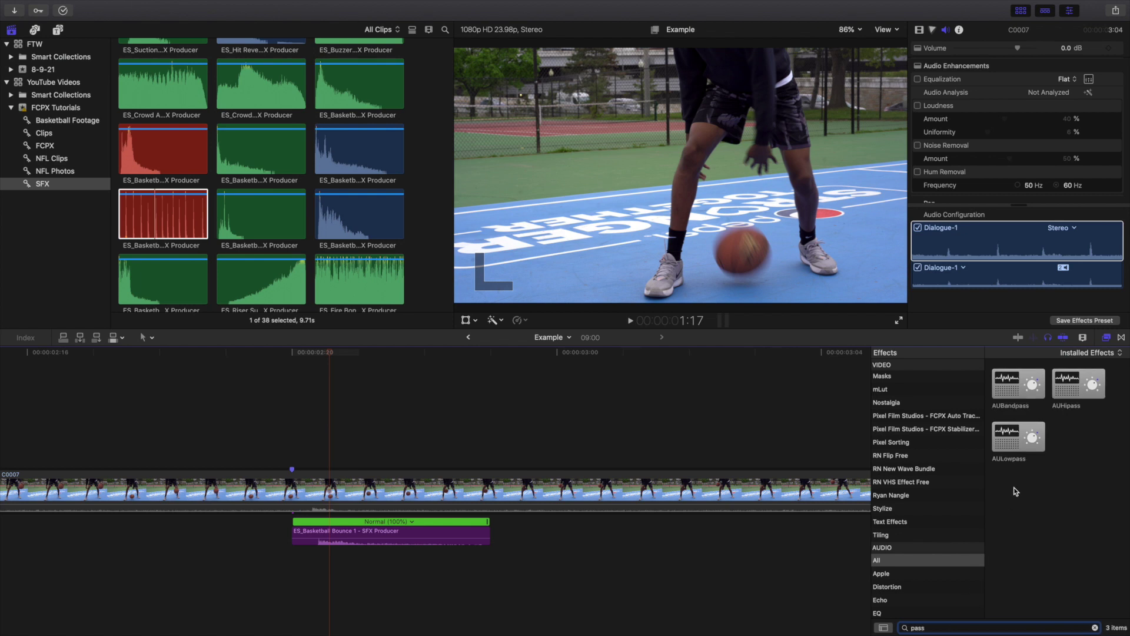
left_click(1095, 628)
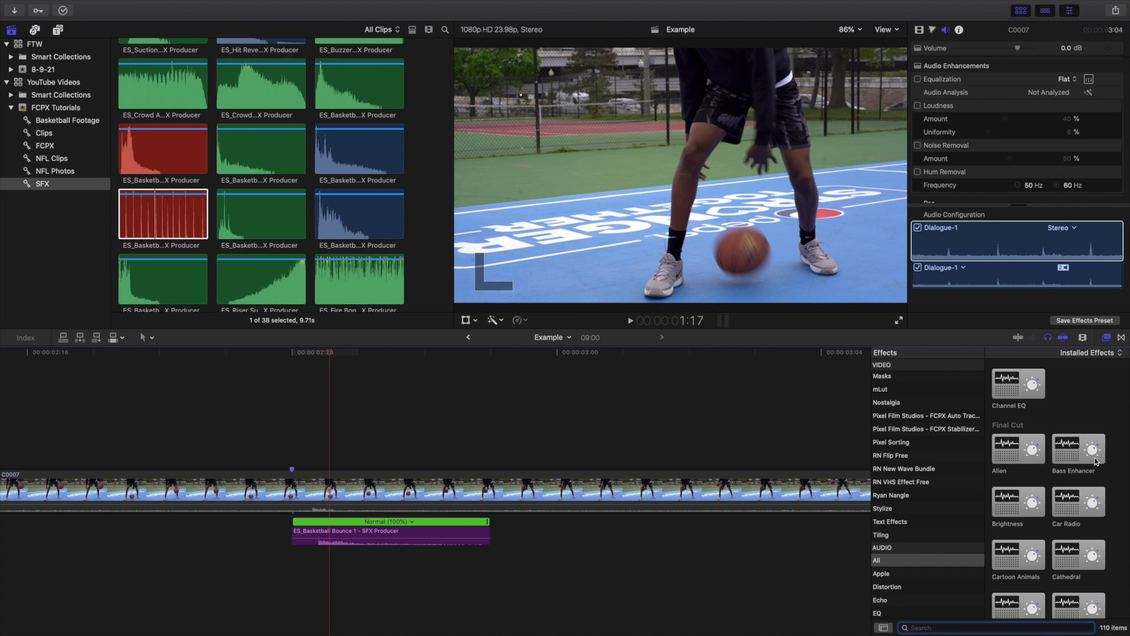
left_click(1106, 337)
- Turn off solo for the bounce sound and show the whole project in the timeline
left_click(356, 531)
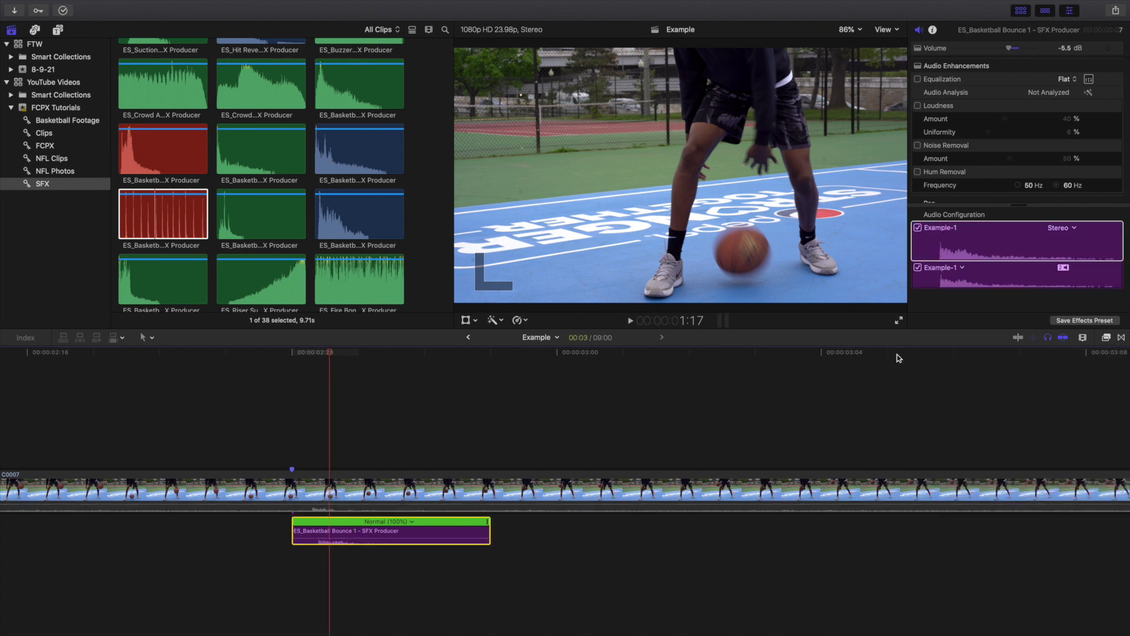
left_click(1048, 338)
key("shift+z")
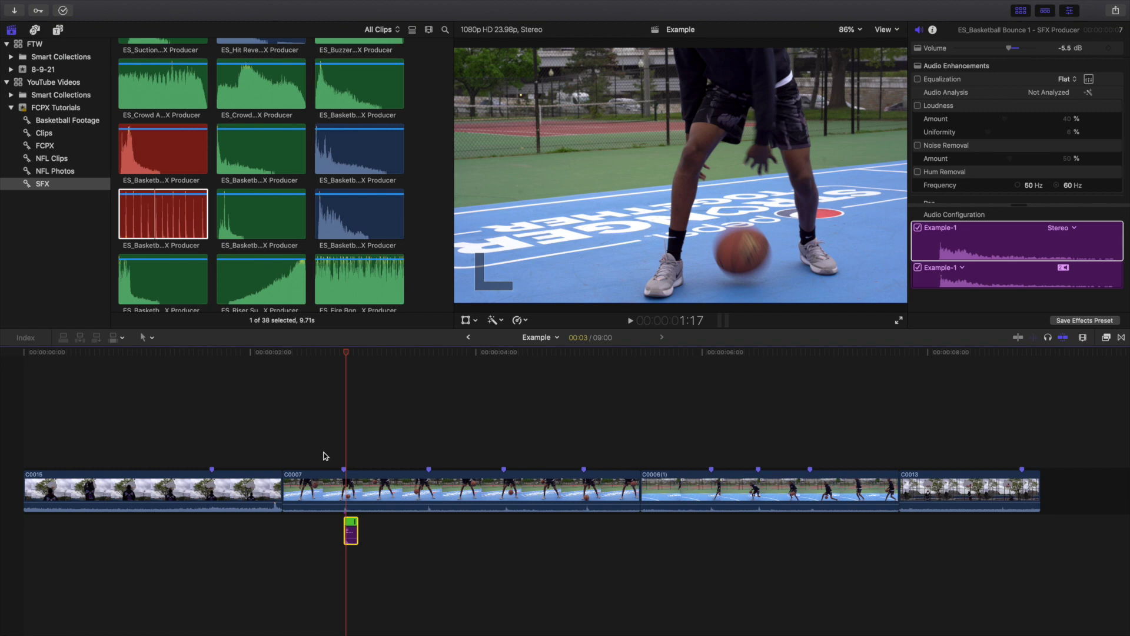
- Detach the audio from the C0007 video clip
left_click(381, 454)
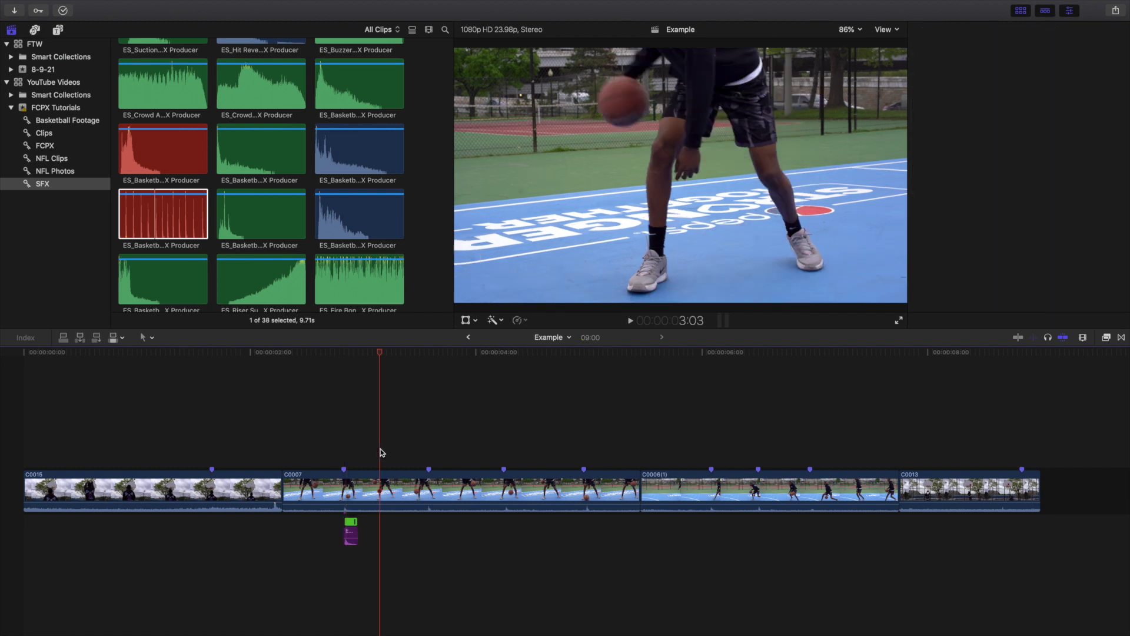
left_click(373, 489)
right_click(372, 489)
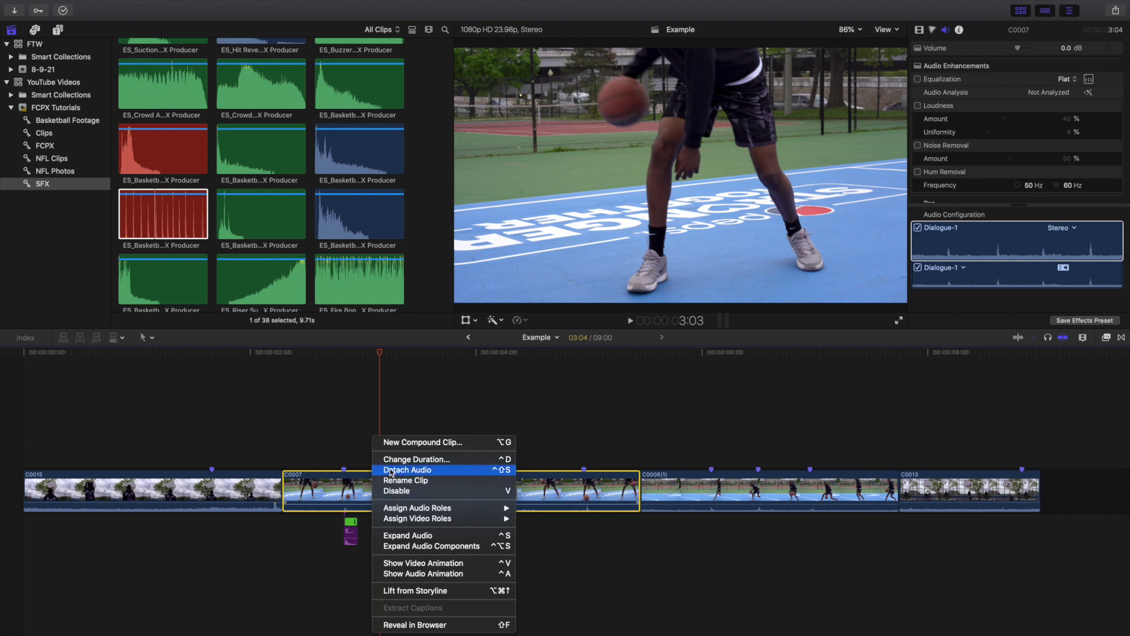
left_click(391, 471)
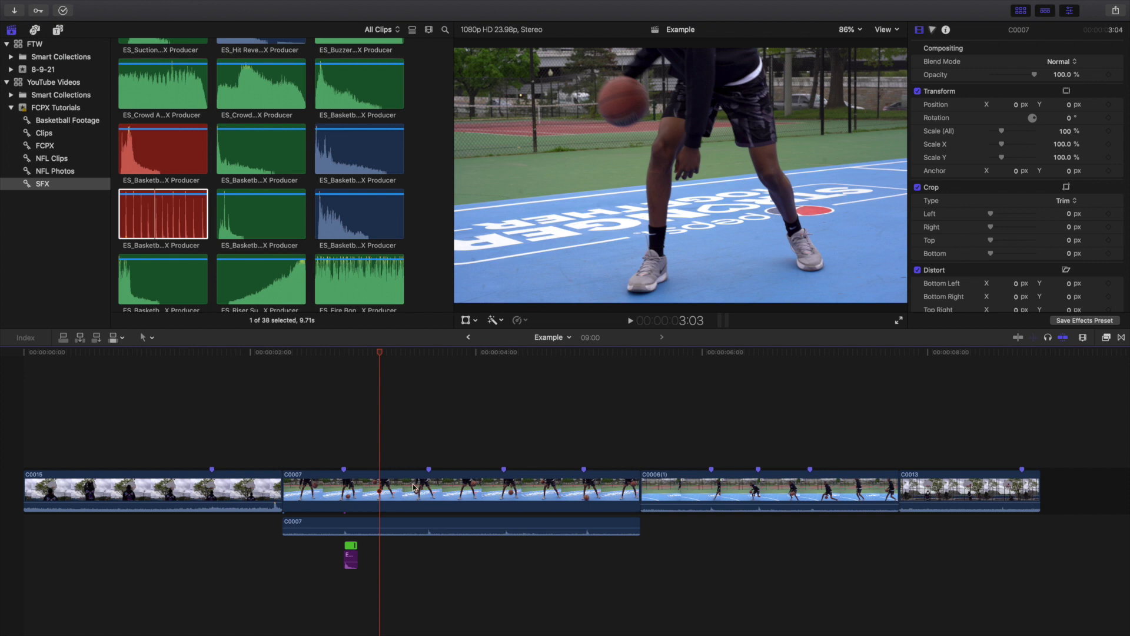
- Turn off the audio of the C0006(1) clip and move the detached C0007 audio underneath it in the timeline
left_click(680, 482)
left_click(946, 29)
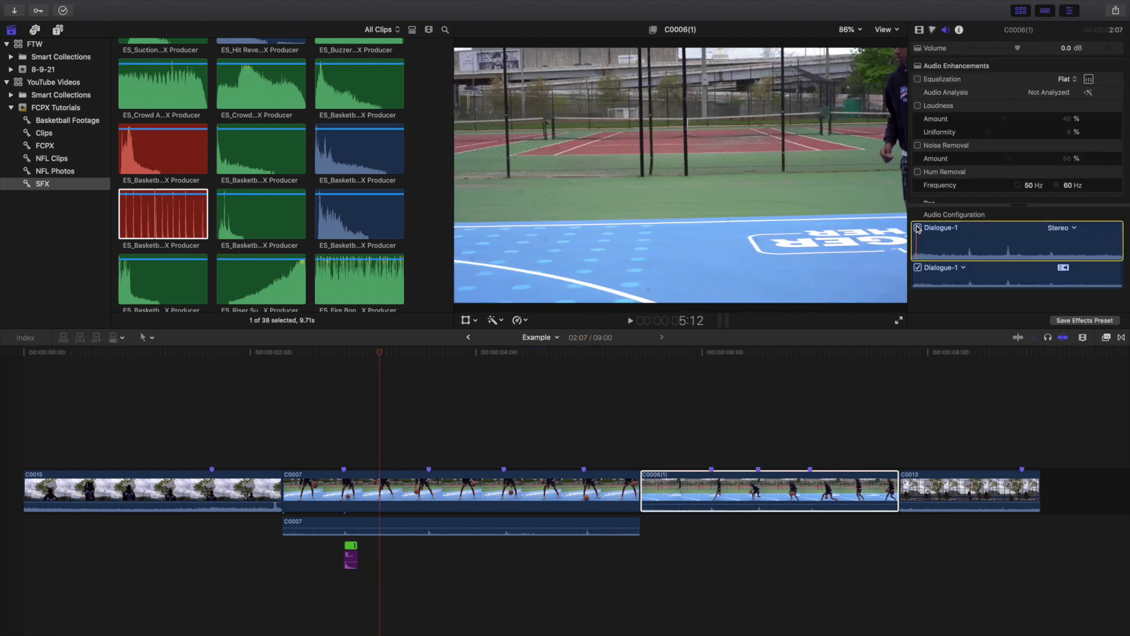
left_click(918, 227)
left_click_drag(391, 527, 749, 527)
left_click(690, 446)
left_click(689, 447)
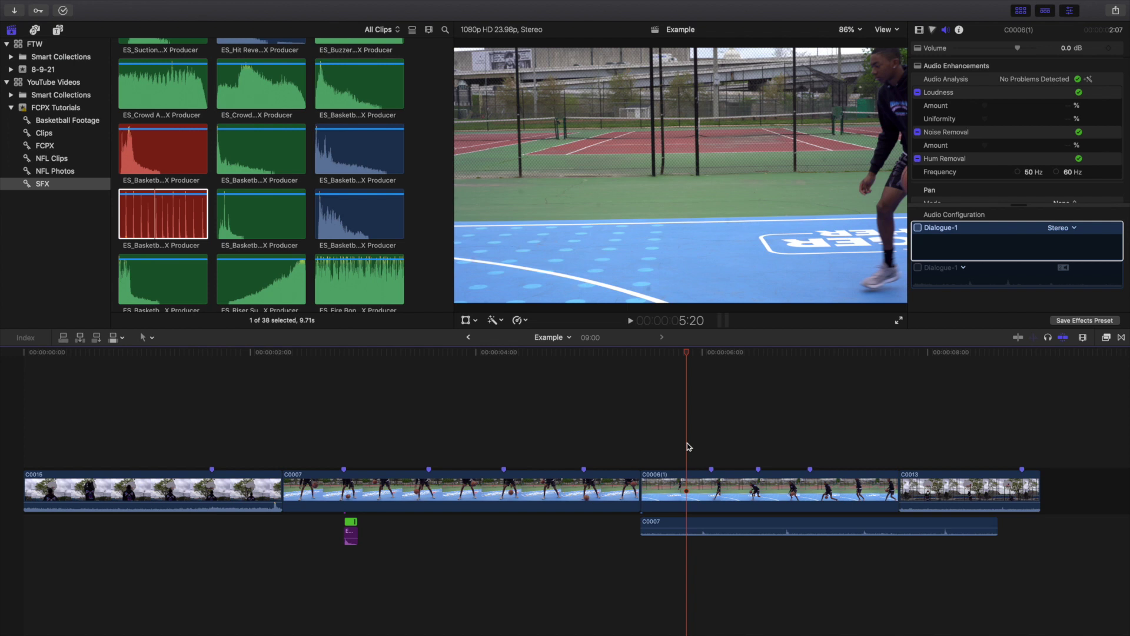
left_click(469, 441)
- In the FCPX Tutorials event, modify the Example project's settings so its audio channels are Surround
left_click(32, 108)
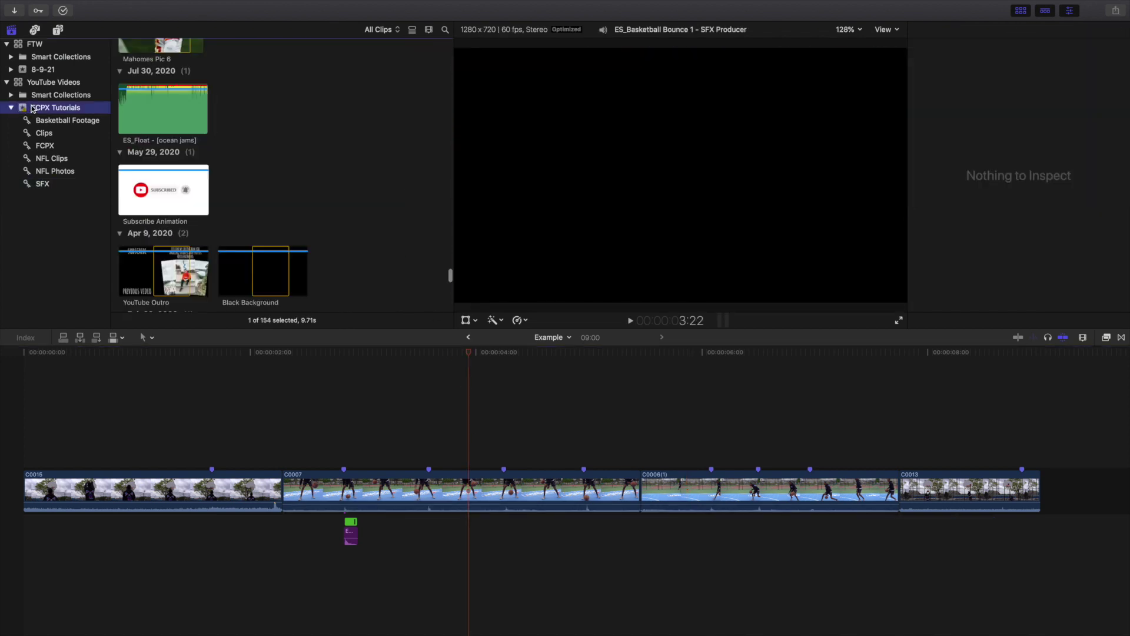
scroll(200, 173, "up", 15)
scroll(200, 172, "up", 20)
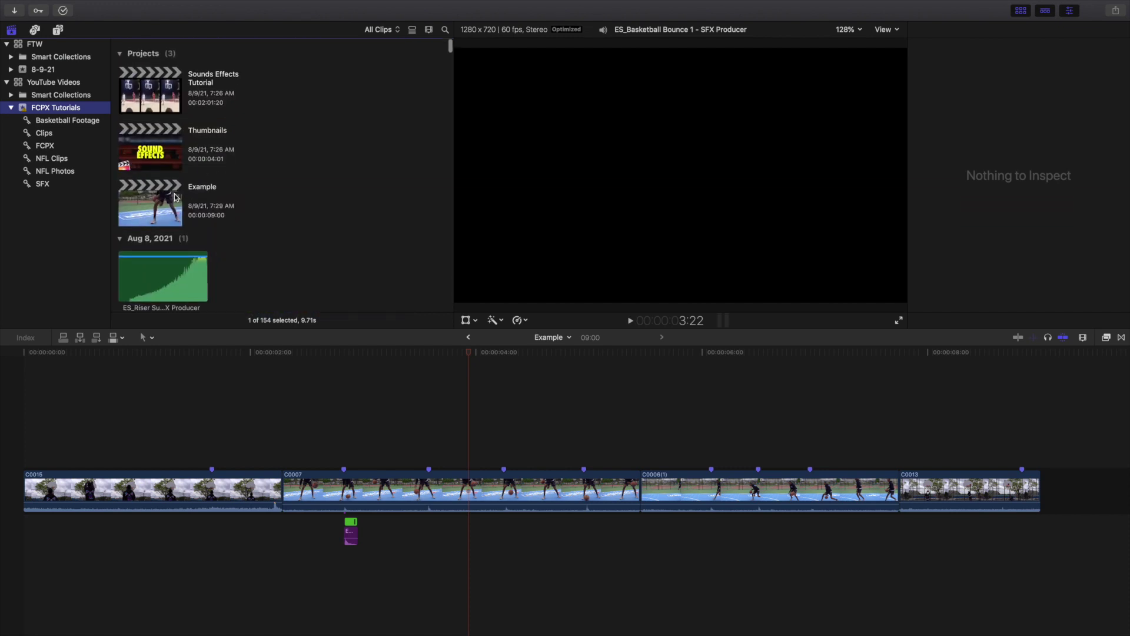
left_click(166, 201)
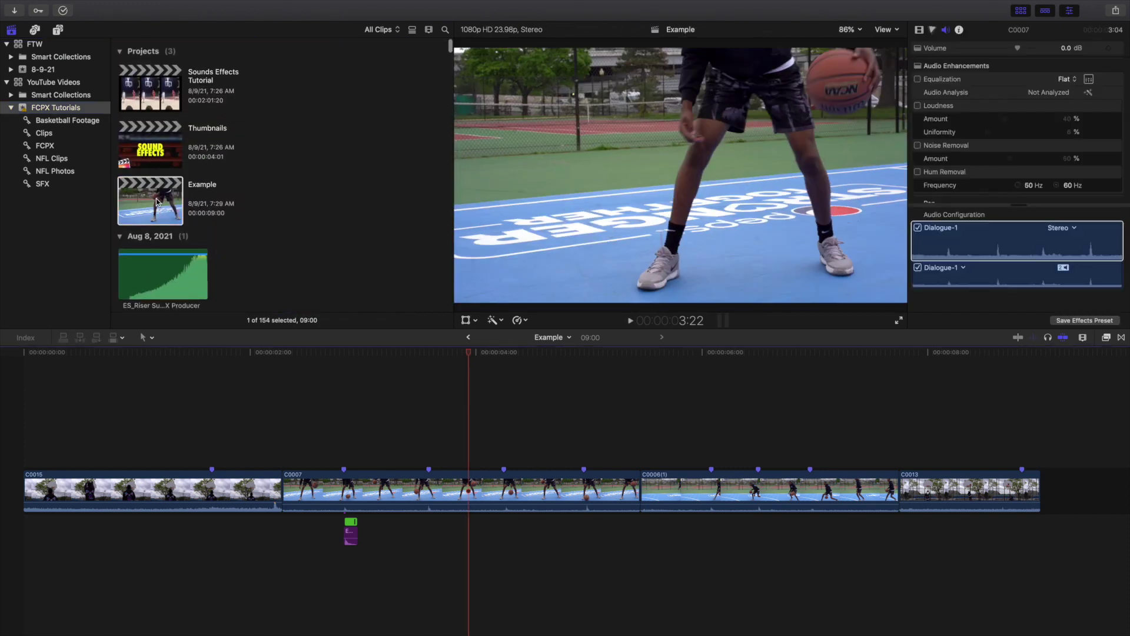
left_click(157, 201)
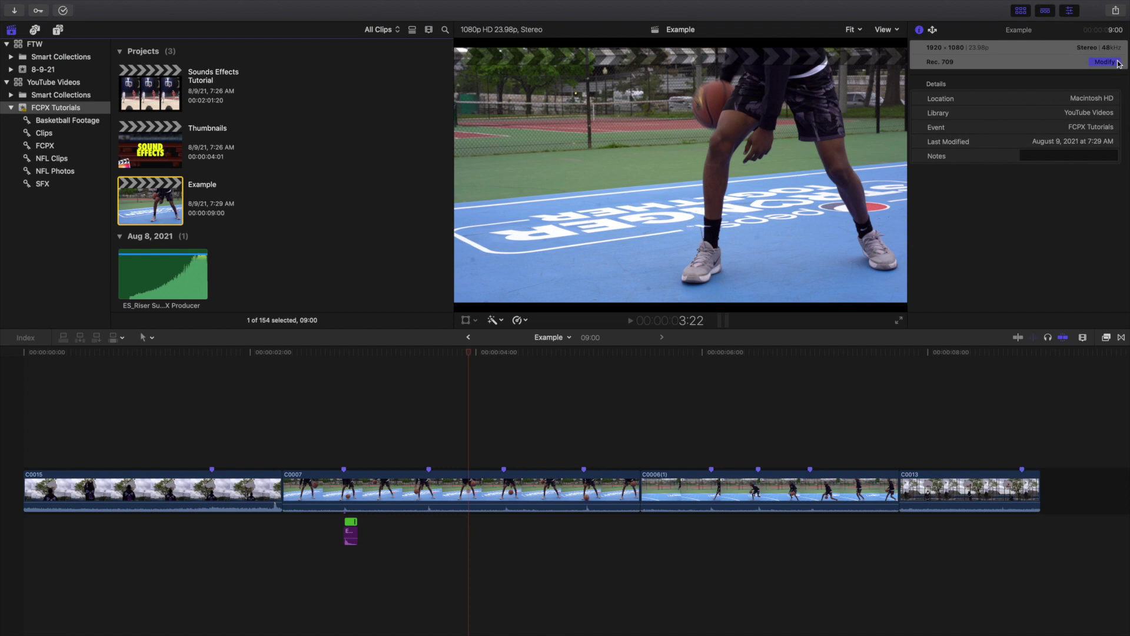
left_click(1106, 62)
left_click(517, 180)
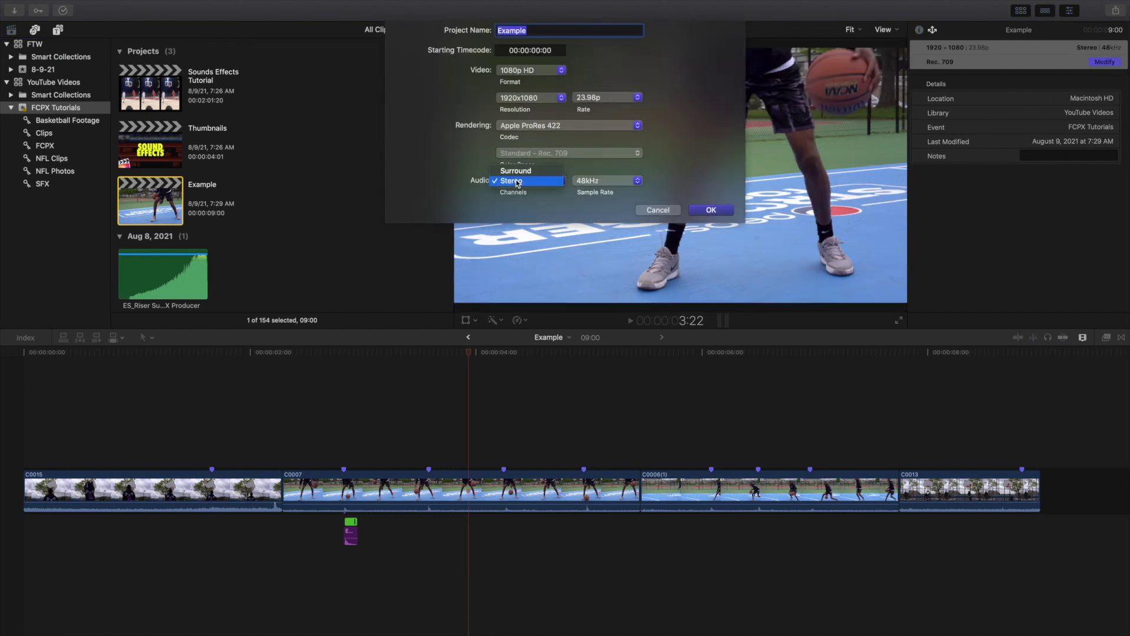
left_click(515, 171)
left_click(712, 205)
- Check the surround levels by playing part of the C0007 clip with the audio meters open, and close the meters
left_click(444, 424)
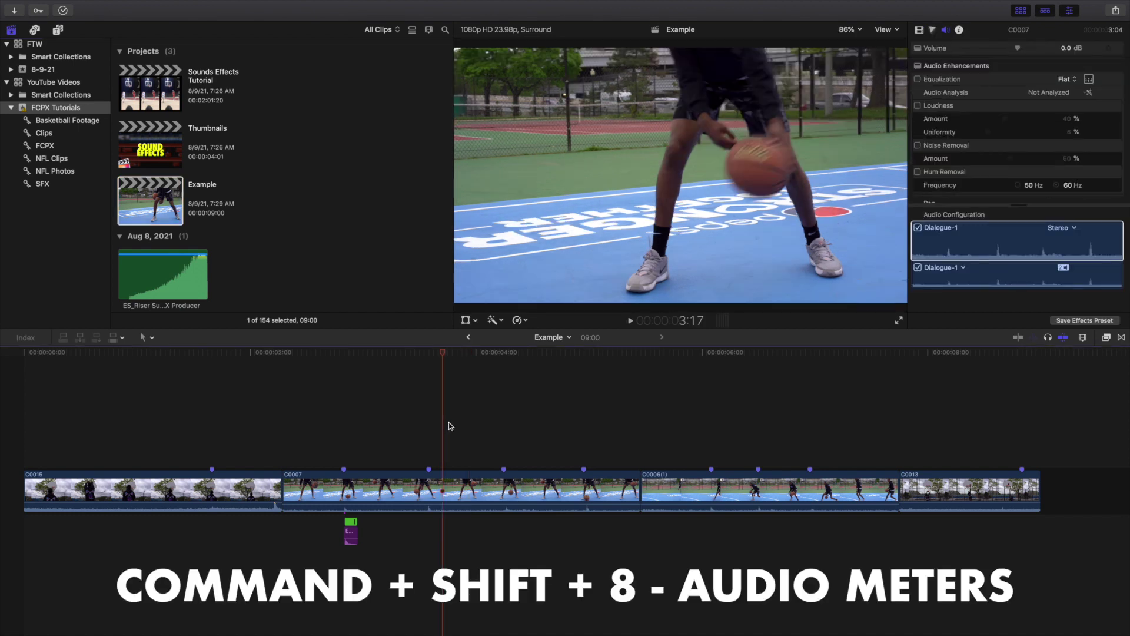
key("super+shift+8")
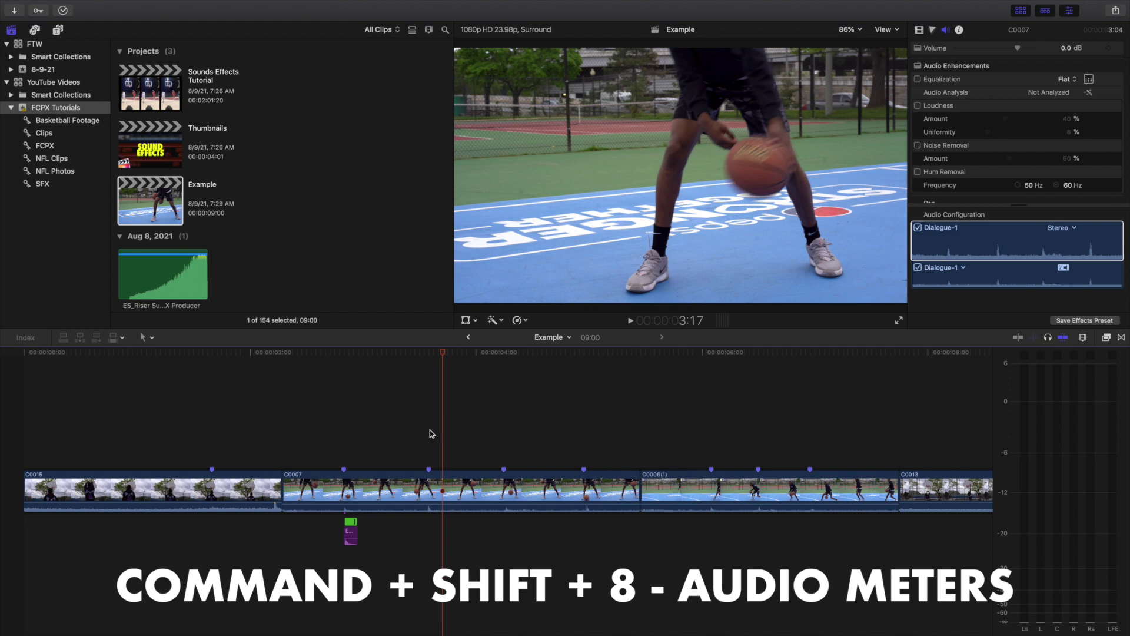
left_click(333, 444)
key("space")
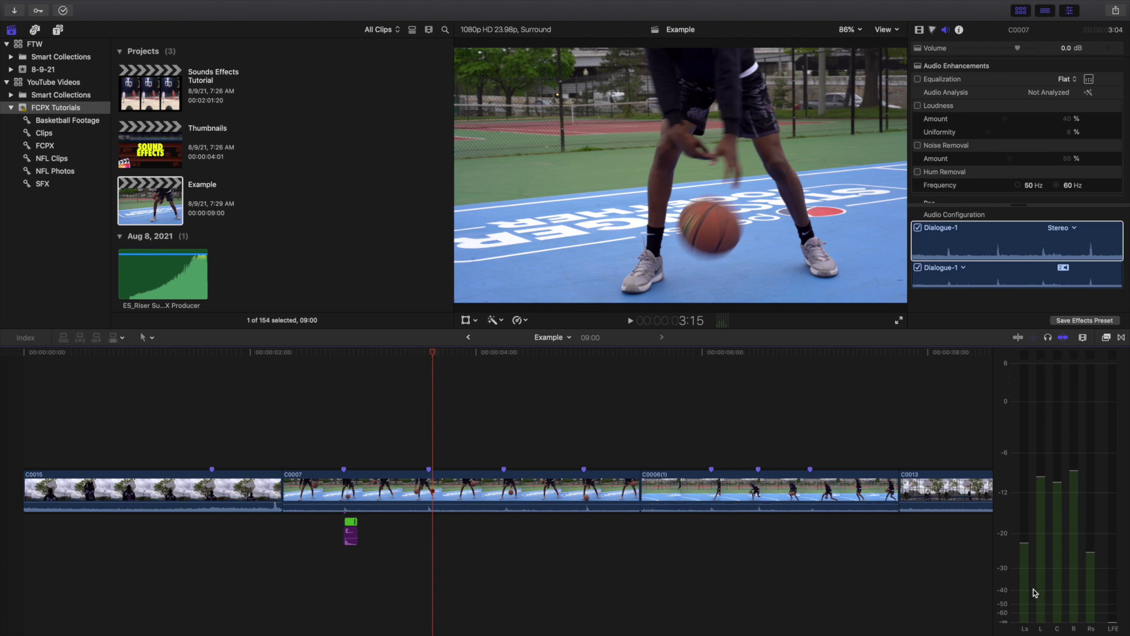
left_click(723, 321)
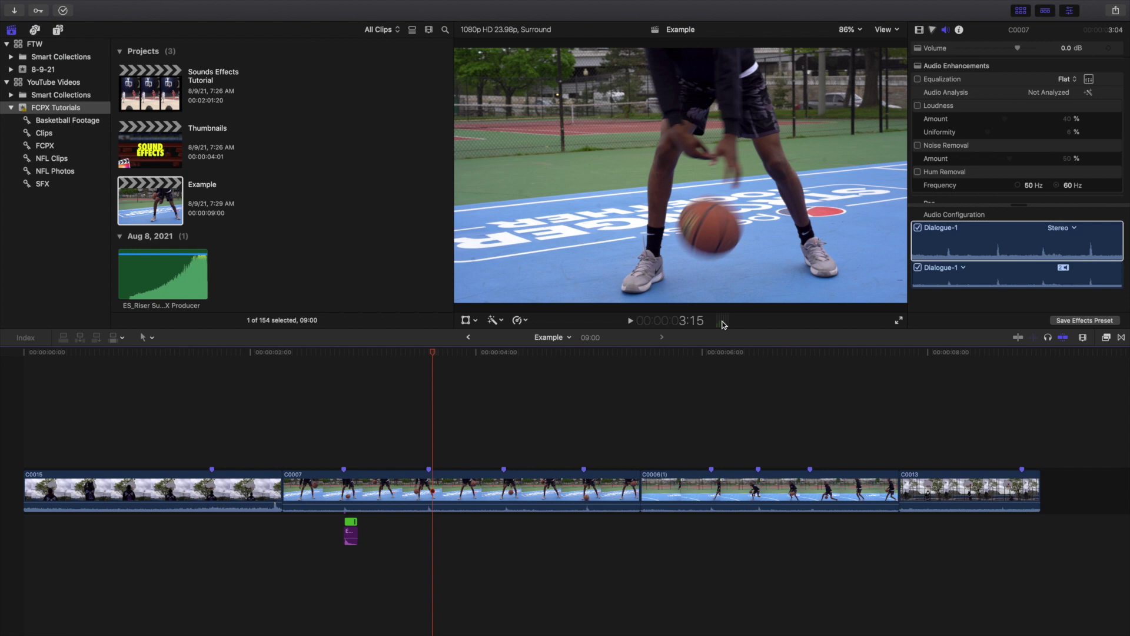
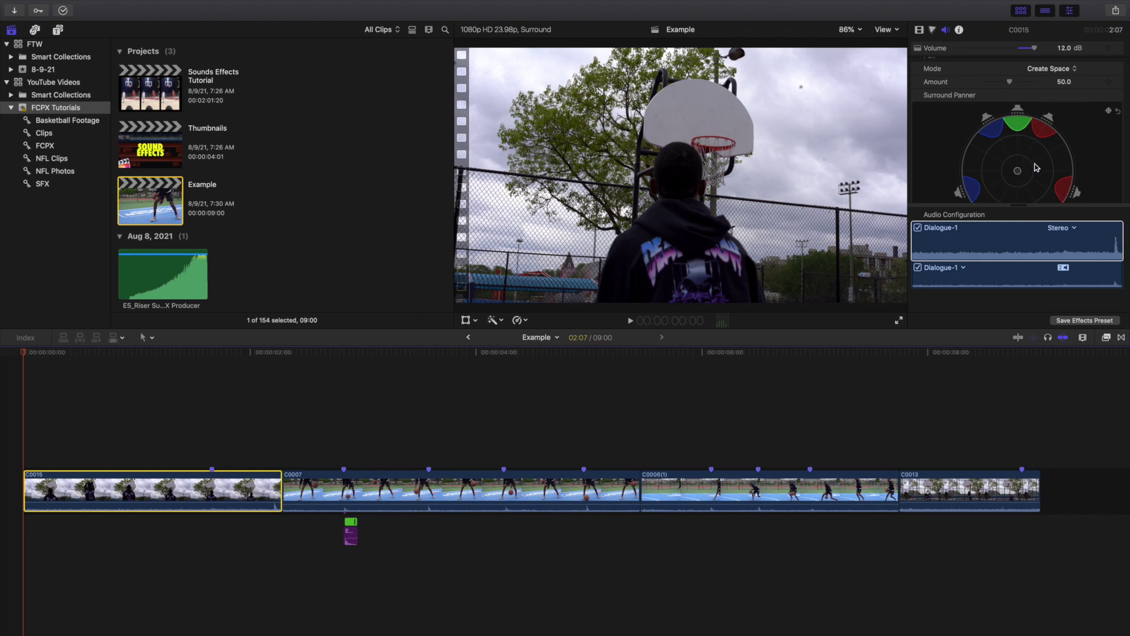
- Set the pan mode of the C0015 clip to Ambience and examine its surround panner
left_click(1064, 69)
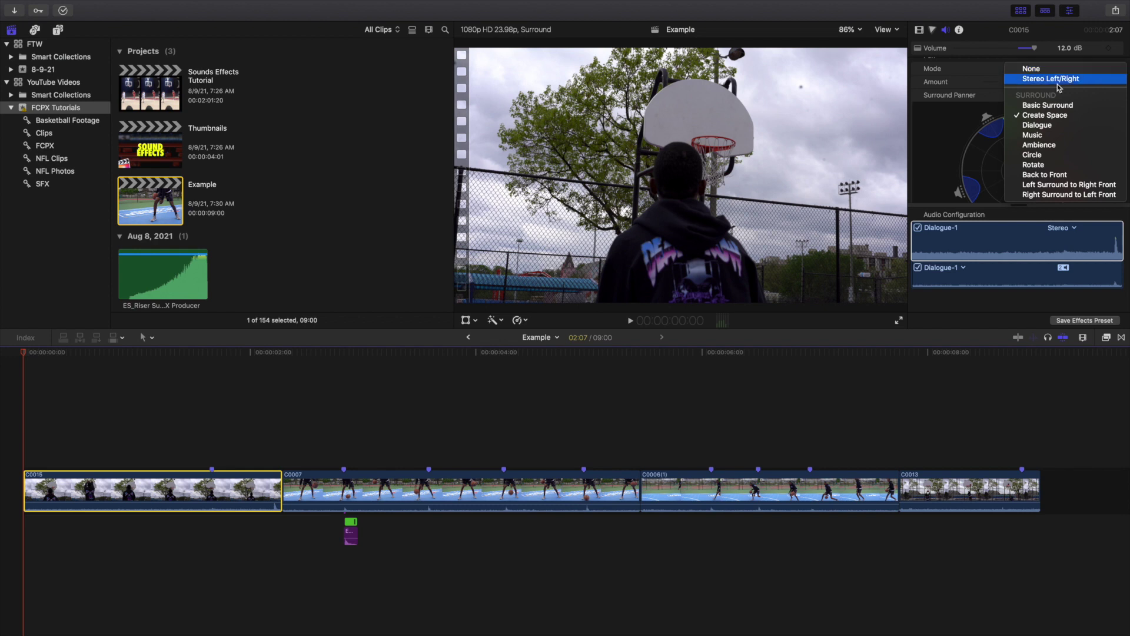
left_click(1043, 145)
scroll(974, 143, "down", 3)
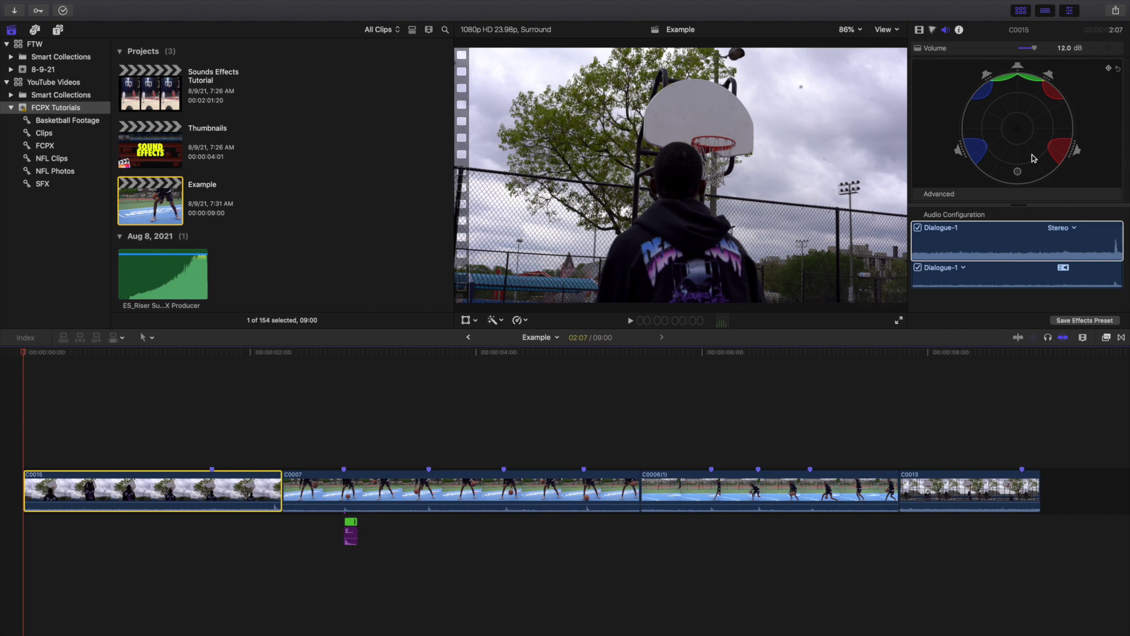
scroll(1042, 118, "up", 5)
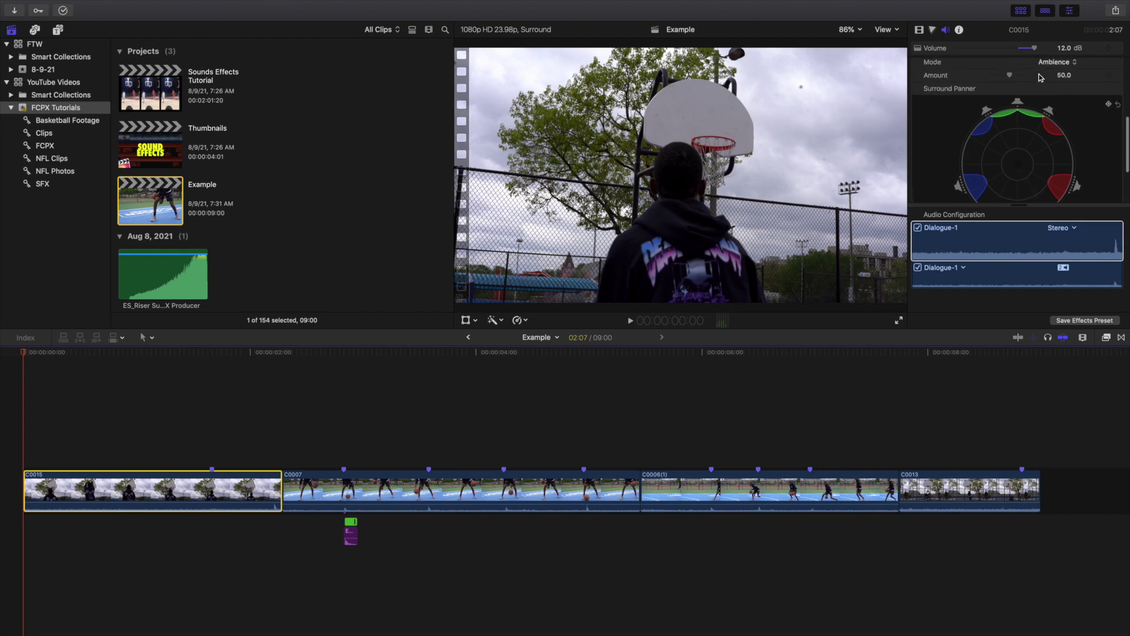
- Try the Dialogue and Music pan modes on the C0015 clip and return it to Create Space
left_click(1054, 69)
left_click(1048, 128)
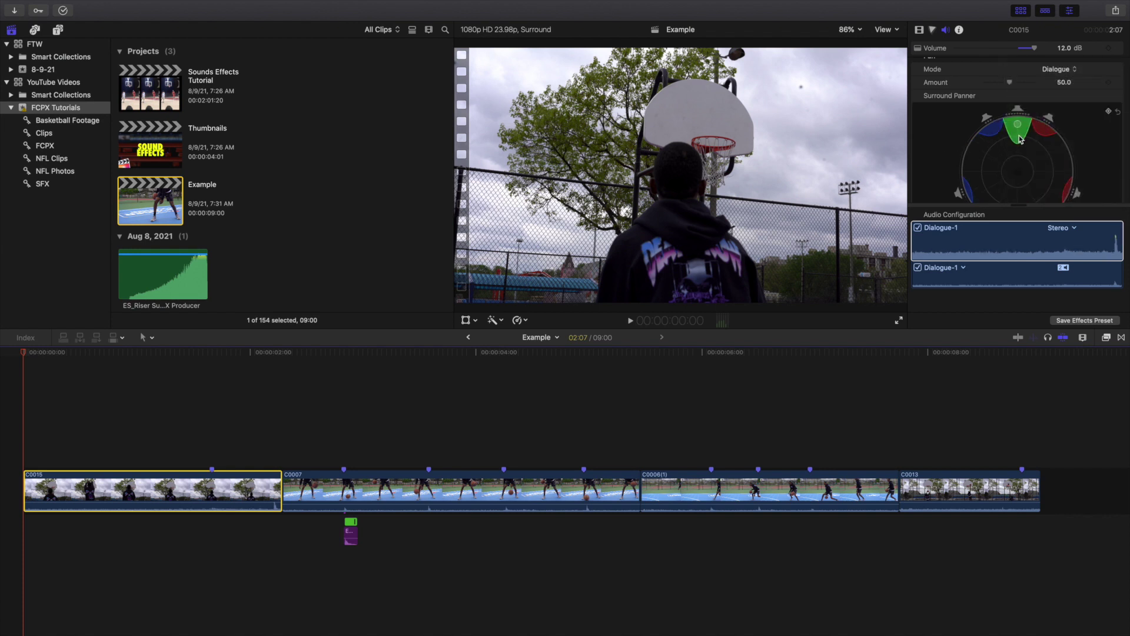
left_click(1054, 69)
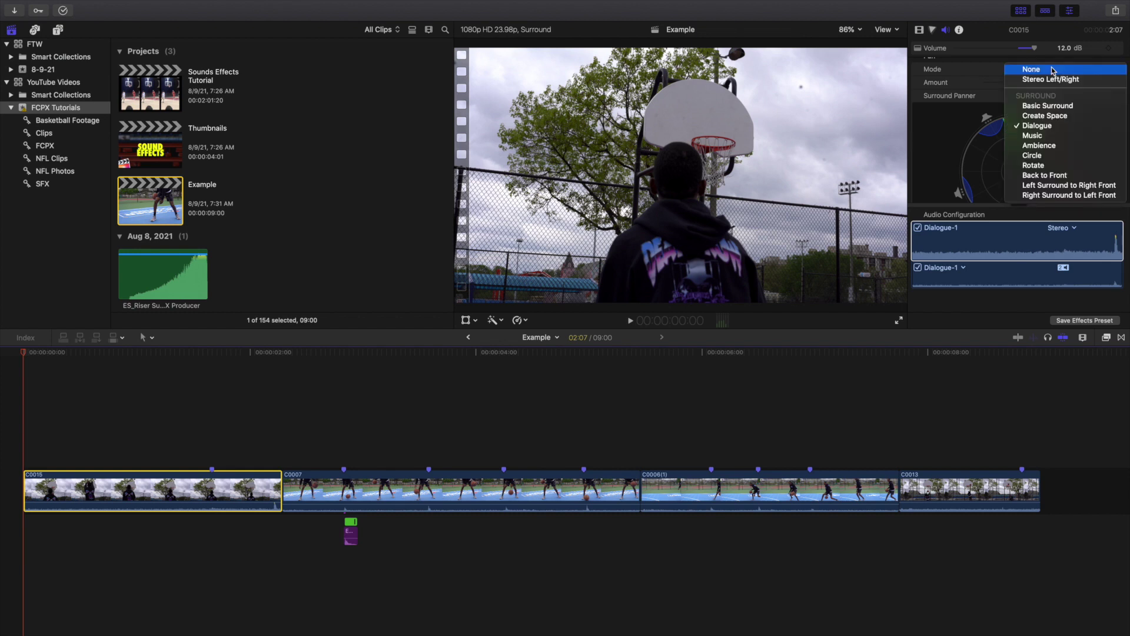
left_click(1044, 136)
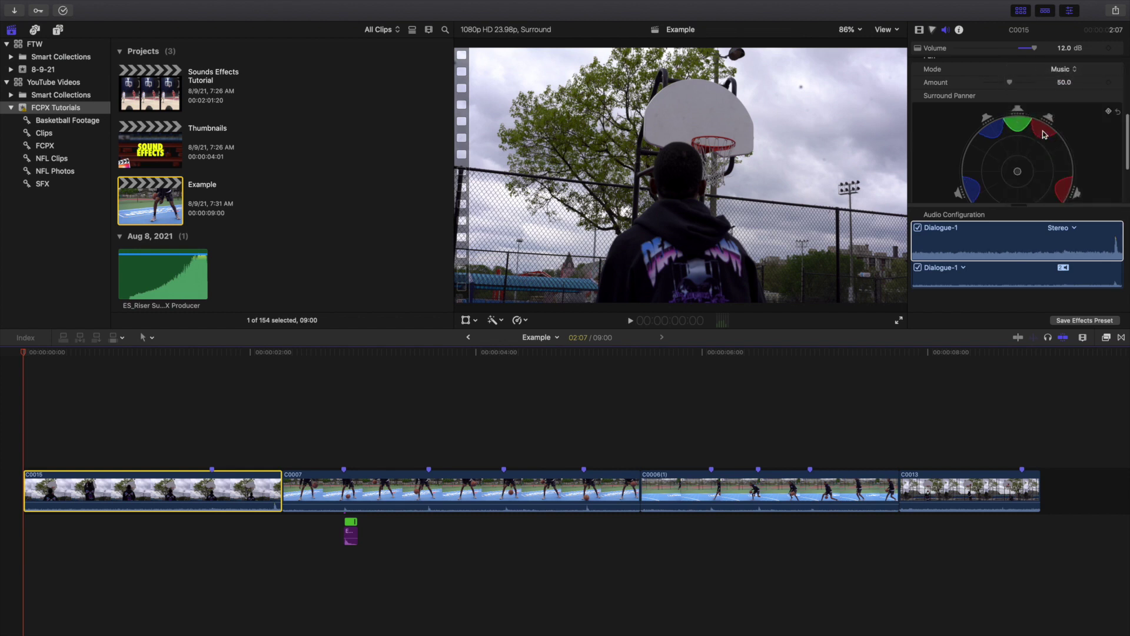
scroll(922, 132, "down", 1)
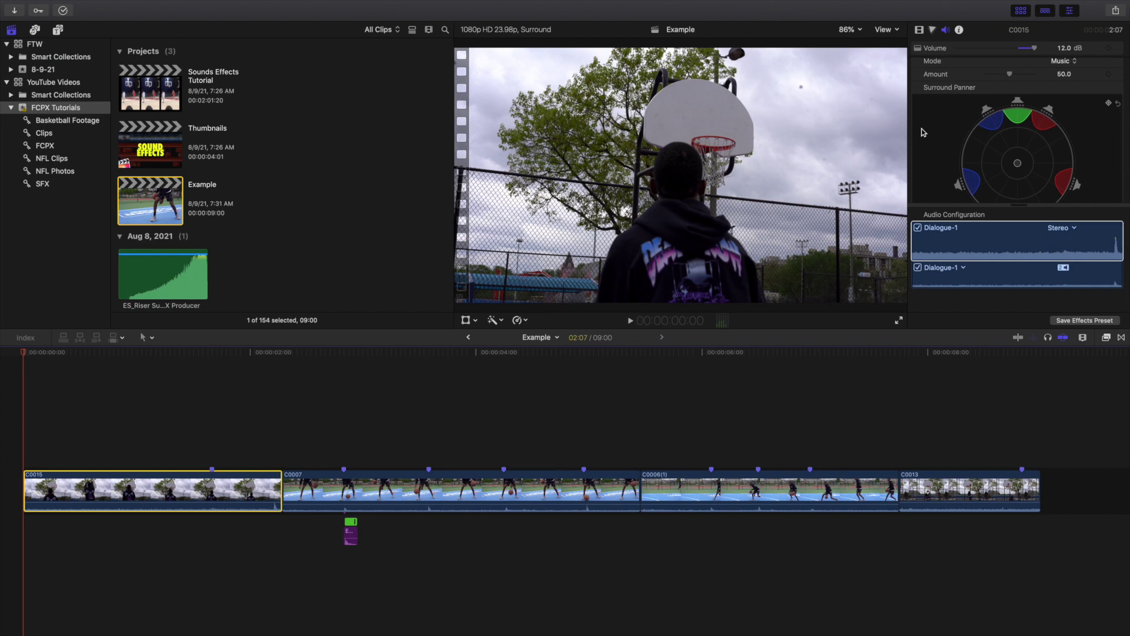
left_click(1070, 61)
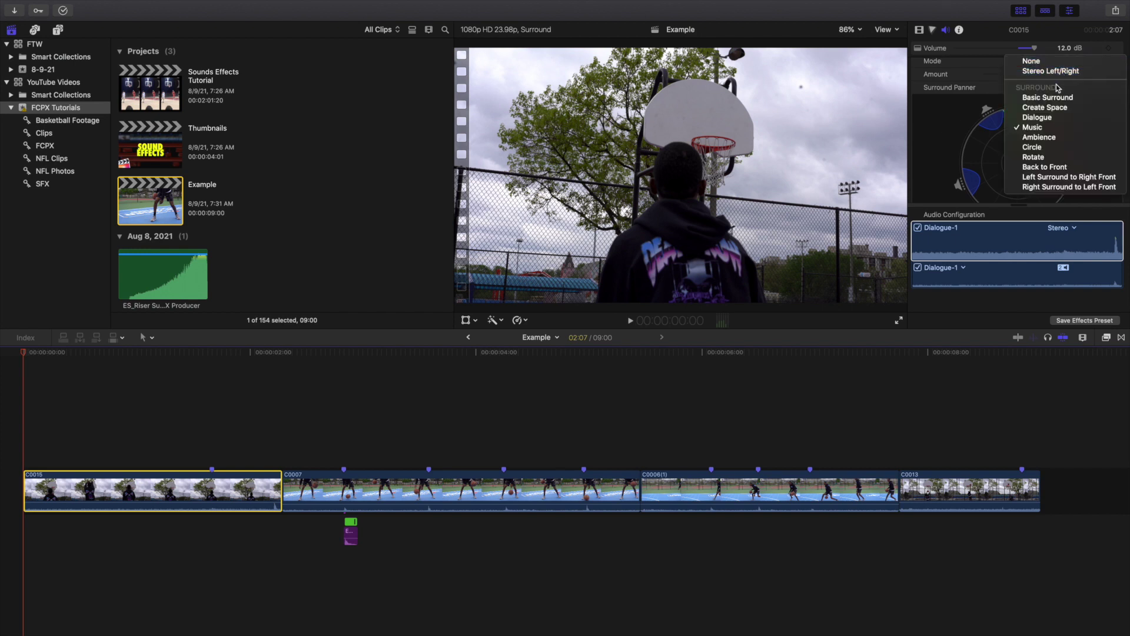
left_click(1045, 107)
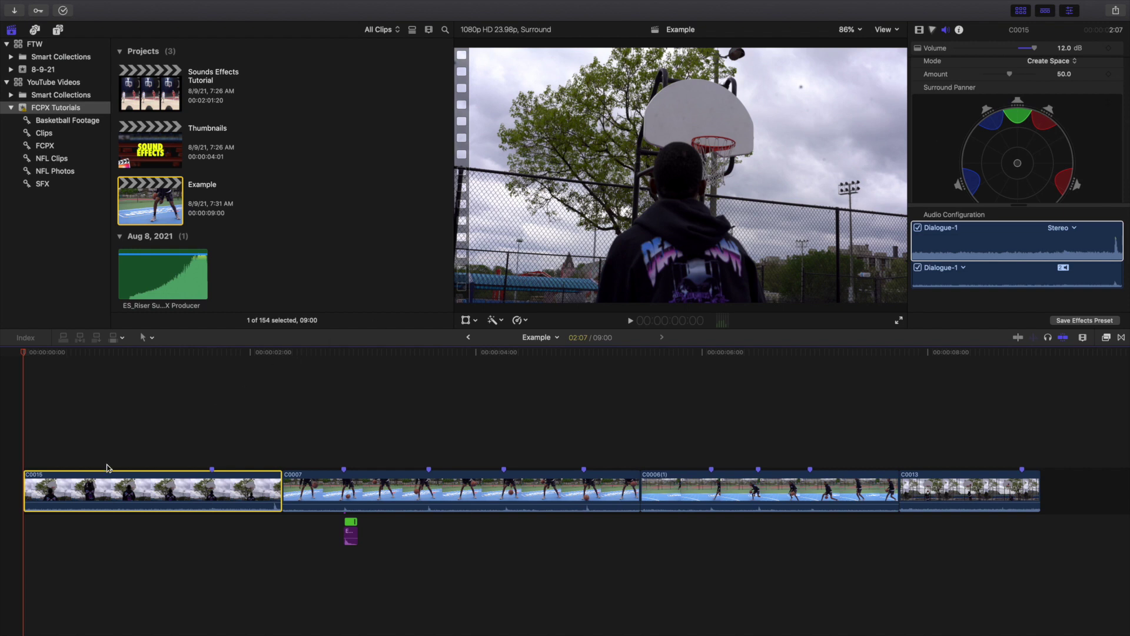
- Keyframe the C0015 clip's surround panner from the right front speaker at the start to the left front speaker at 1:16
left_click_drag(1018, 164, 1044, 117)
left_click(1108, 103)
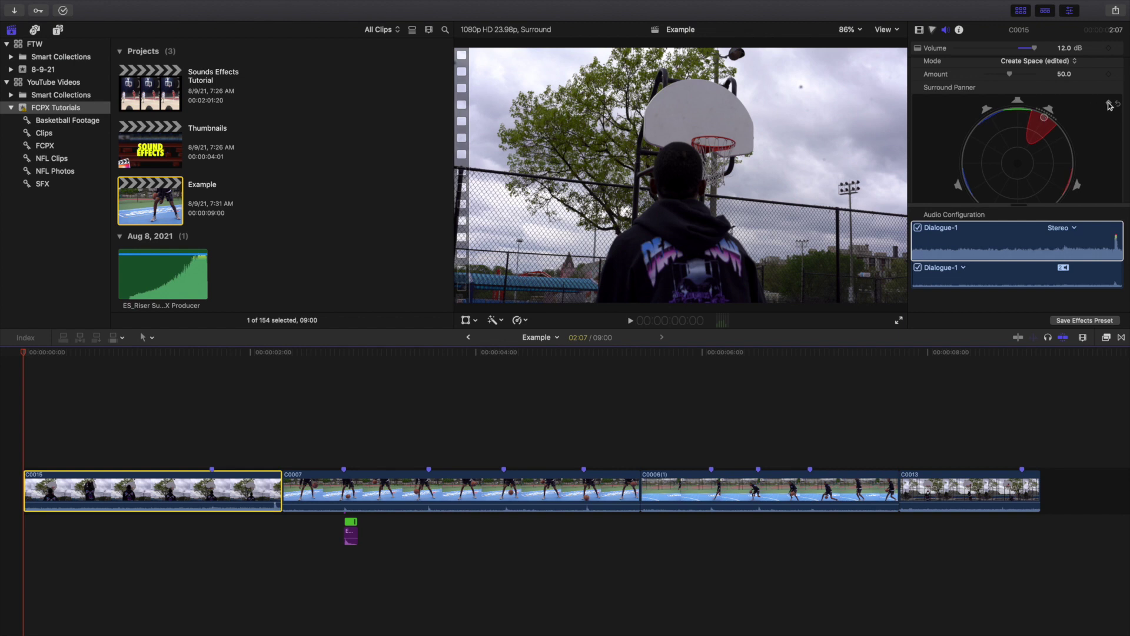
left_click(212, 415)
scroll(992, 135, "up", 5)
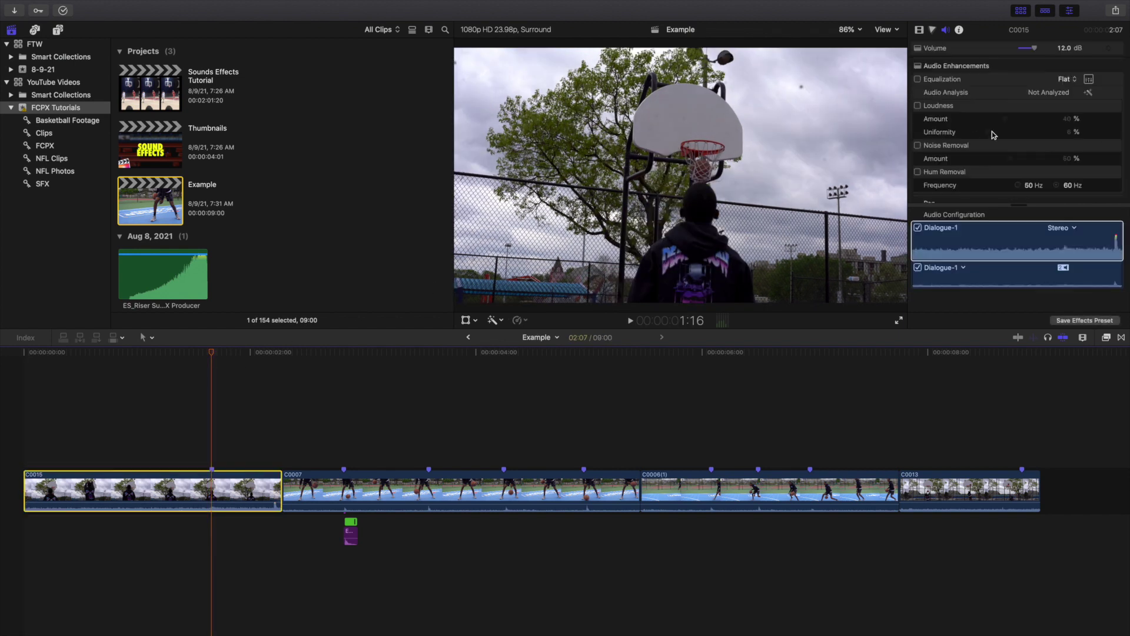
scroll(992, 134, "down", 5)
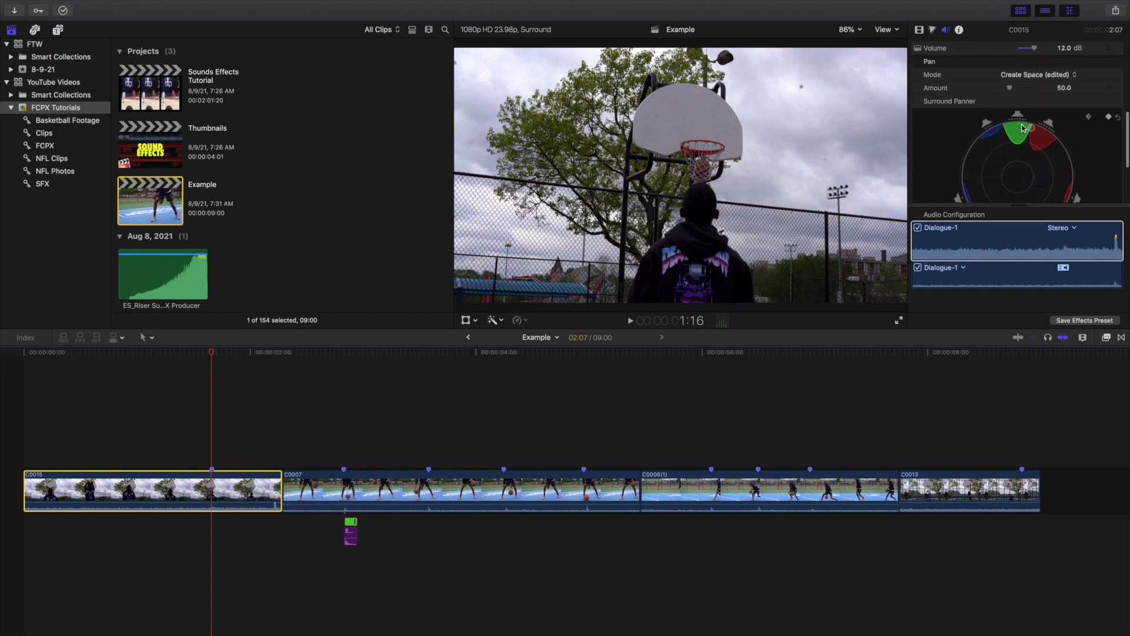
- Play the C0015 clip from its beginning to check how the surround pan moves
left_click(5, 408)
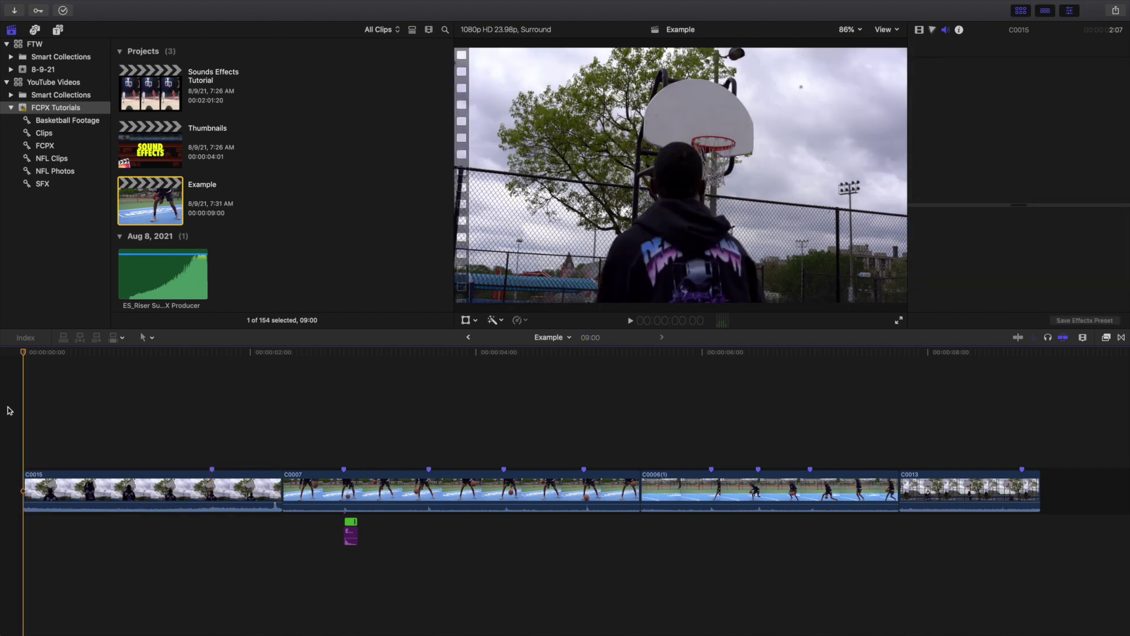
left_click(91, 477)
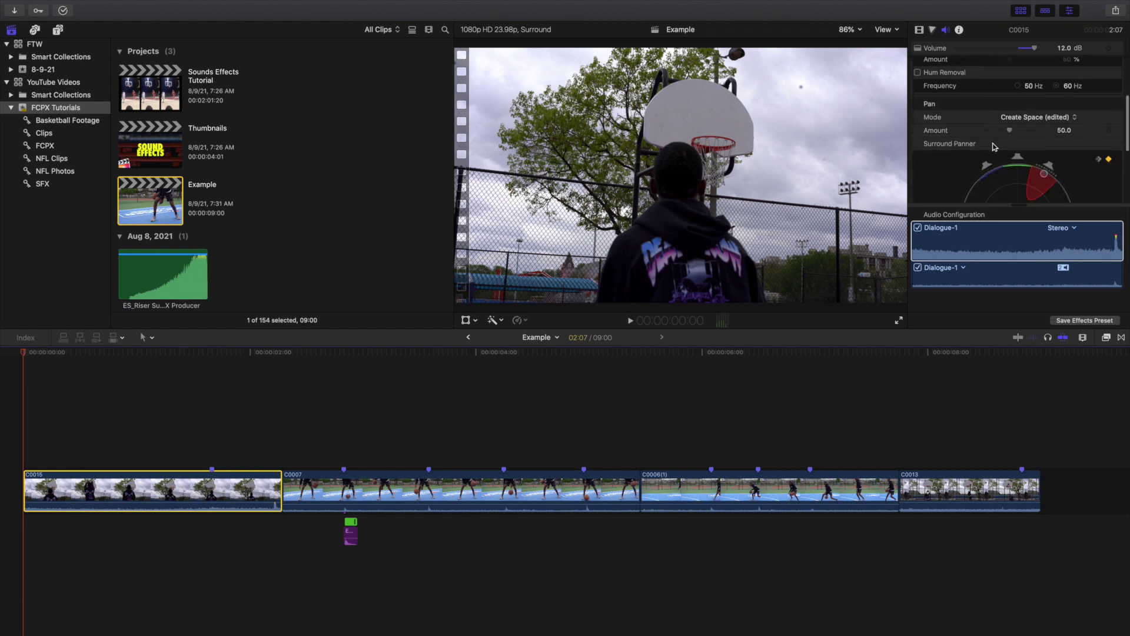
scroll(1001, 141, "down", 4)
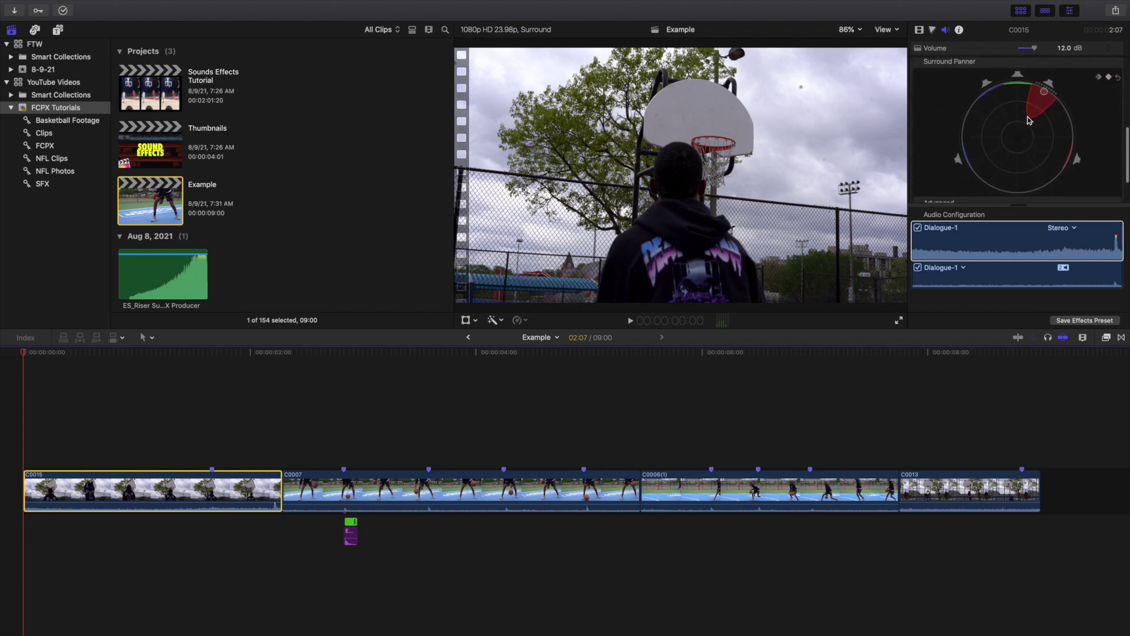
left_click_drag(1044, 91, 991, 93)
key("space")
key("space")
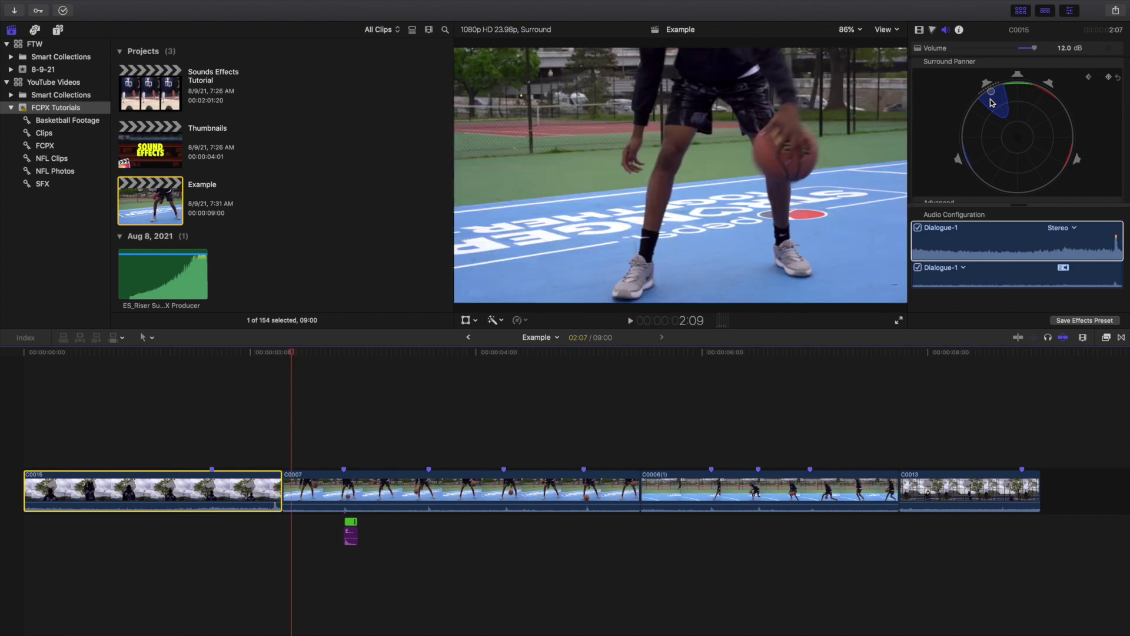
- Return to the start of the timeline and review the C0015 clip's audio settings down to the surround panner
left_click(11, 437)
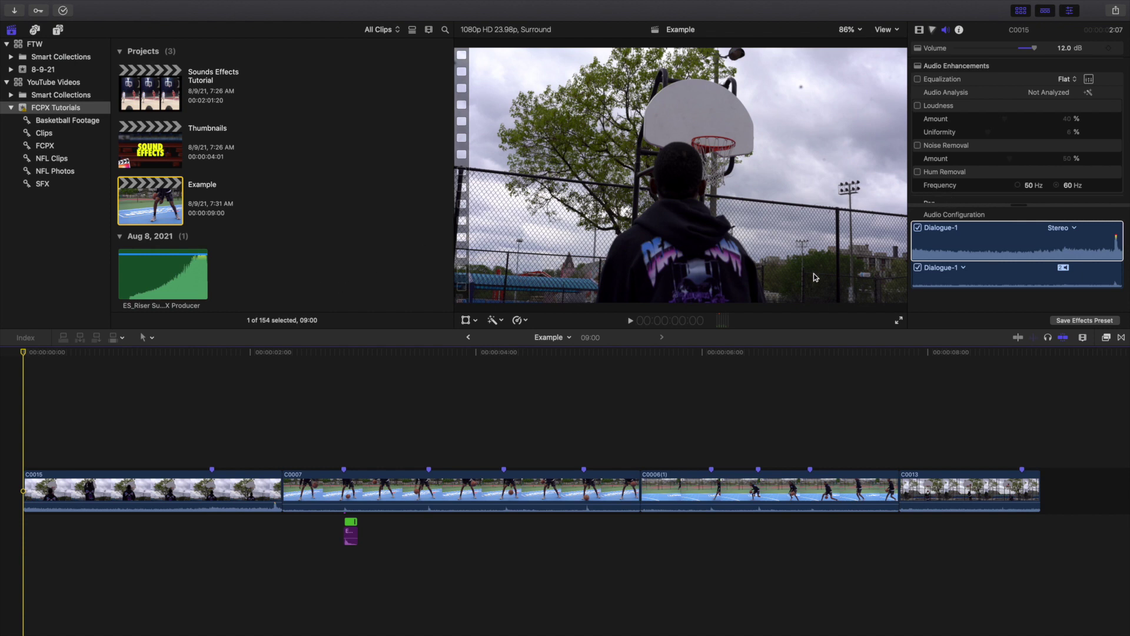
left_click(932, 247)
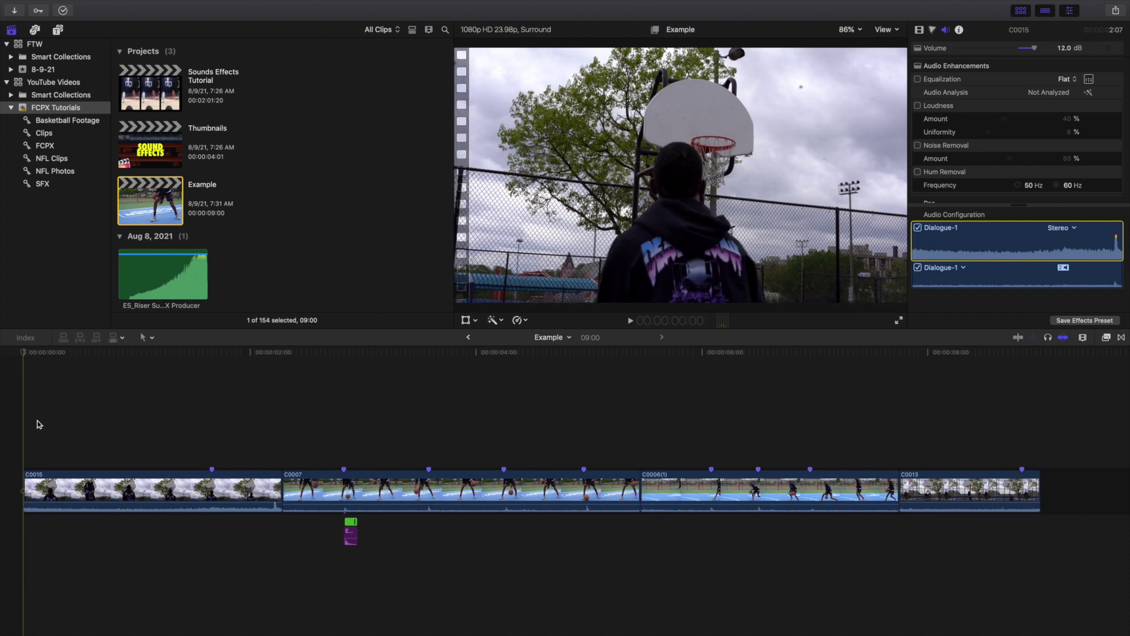
left_click(65, 488)
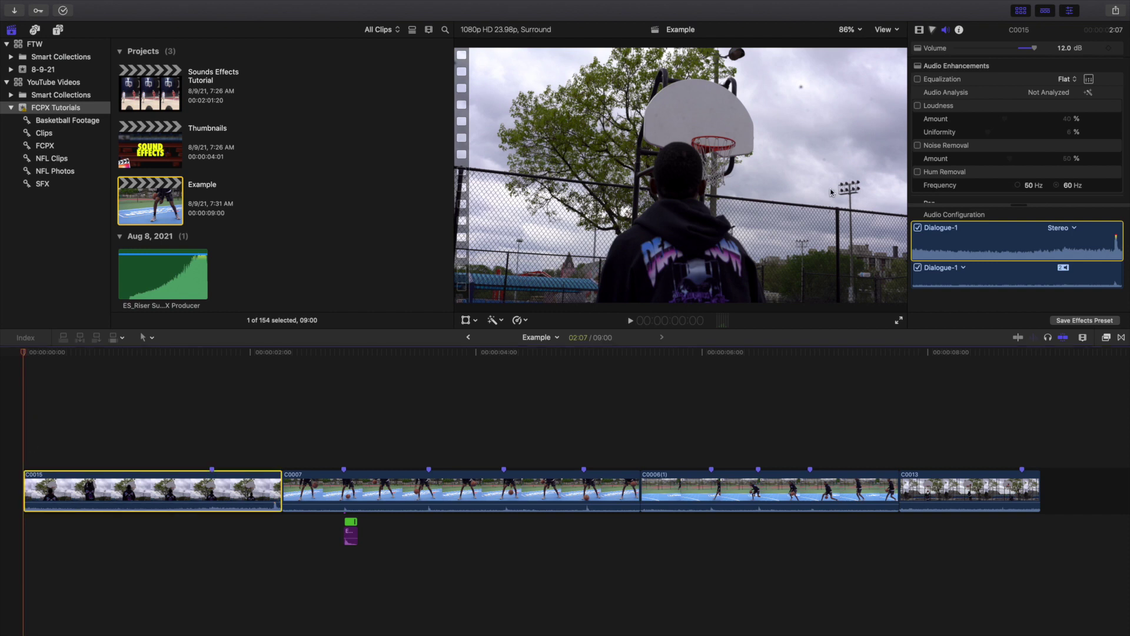
scroll(989, 172, "down", 5)
scroll(990, 172, "down", 3)
scroll(989, 172, "up", 3)
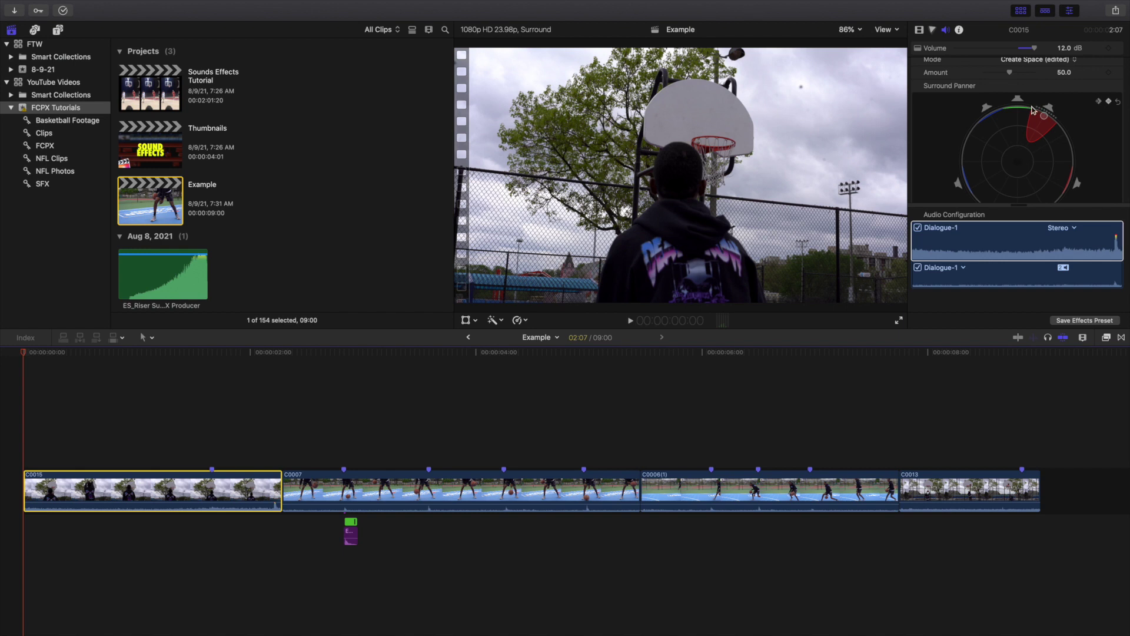
left_click(24, 420)
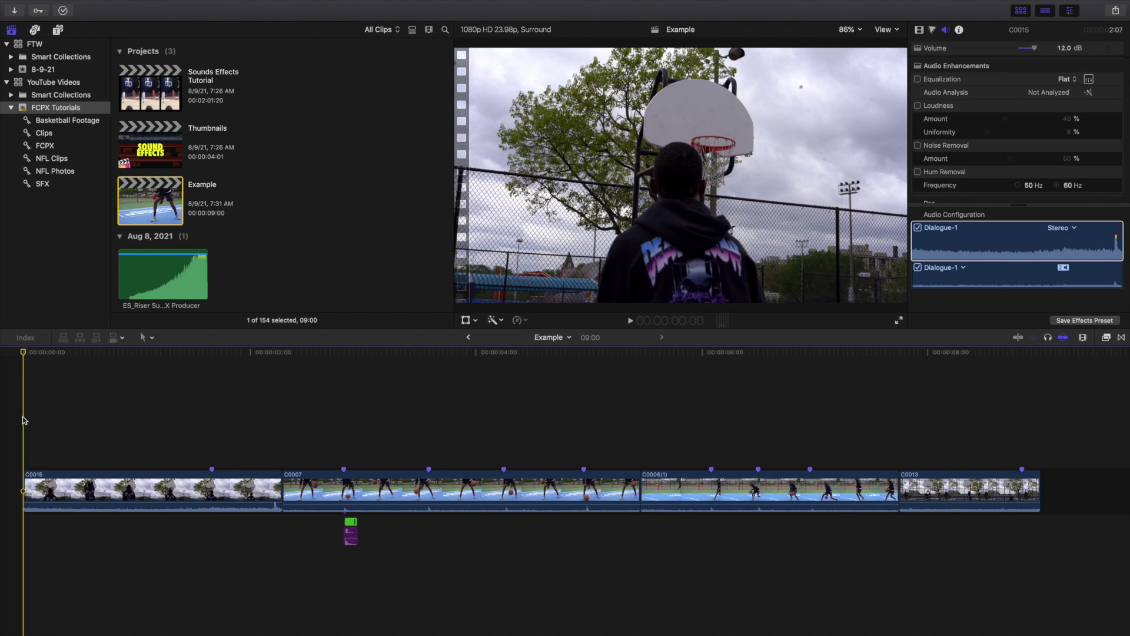
- Browse the sound effects stored in the SFX collection
left_click(42, 183)
scroll(237, 220, "down", 3)
scroll(238, 219, "down", 2)
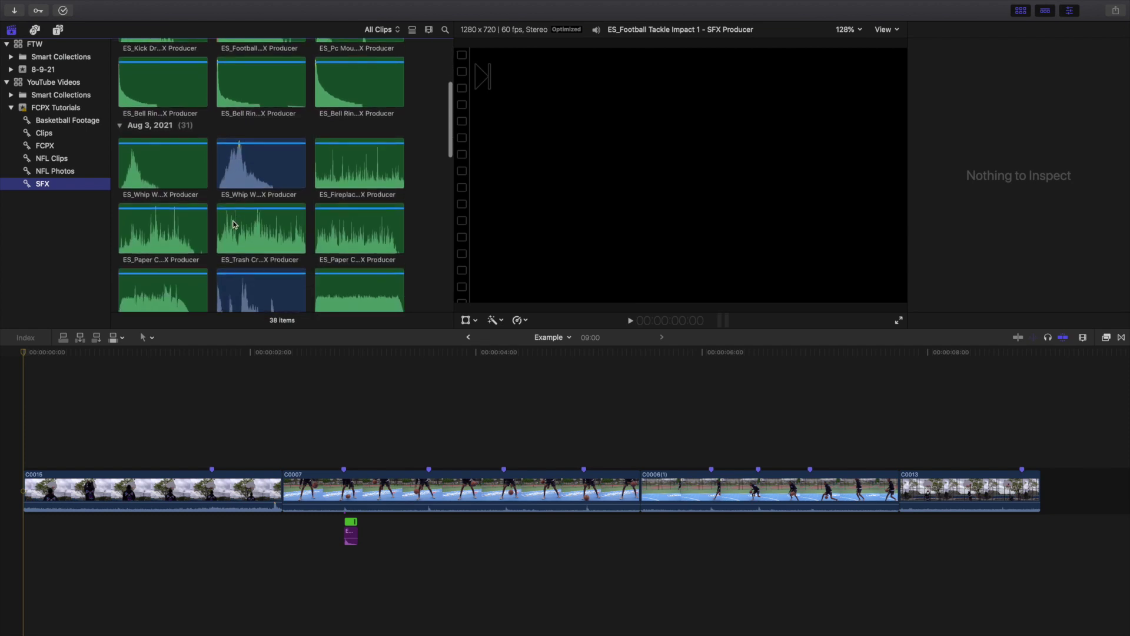
scroll(239, 221, "down", 2)
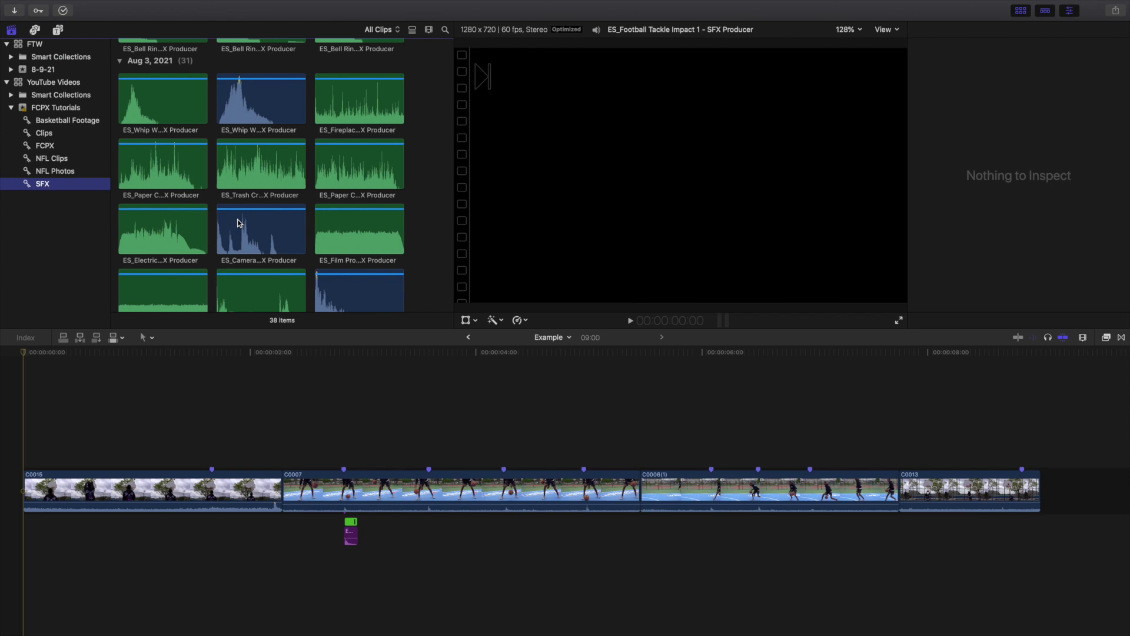
- In the Sounds Effects Tutorial timeline, try starting ES_Crowd Cheer 5 slightly before the Slideshow Effect Final Edit clip, and realign it with that clip's start
left_click(7, 392)
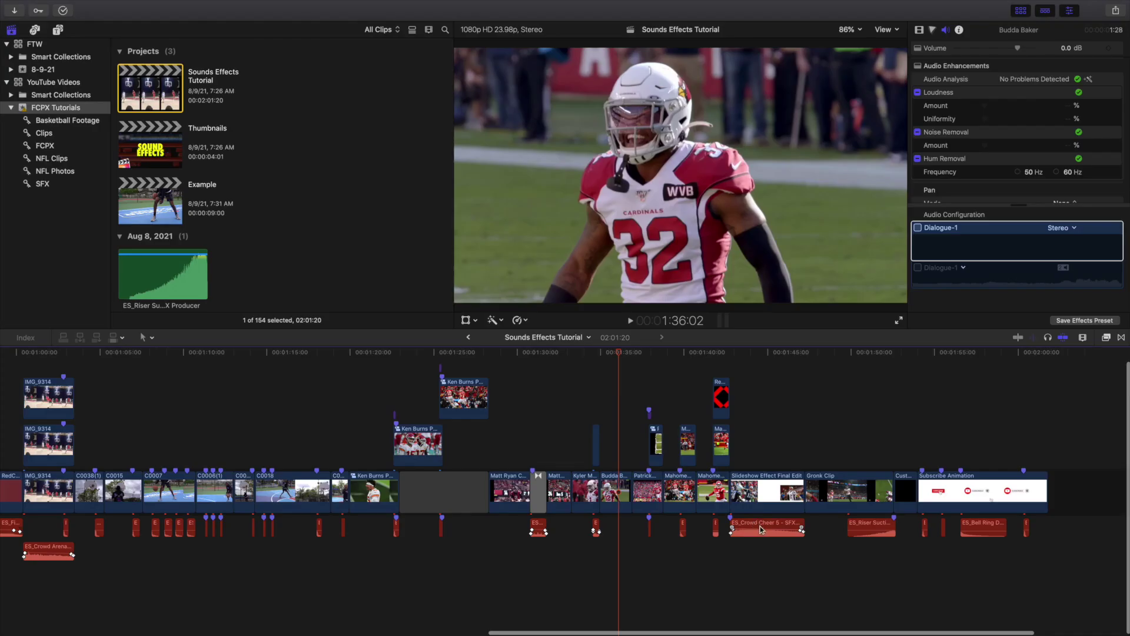
left_click(752, 526)
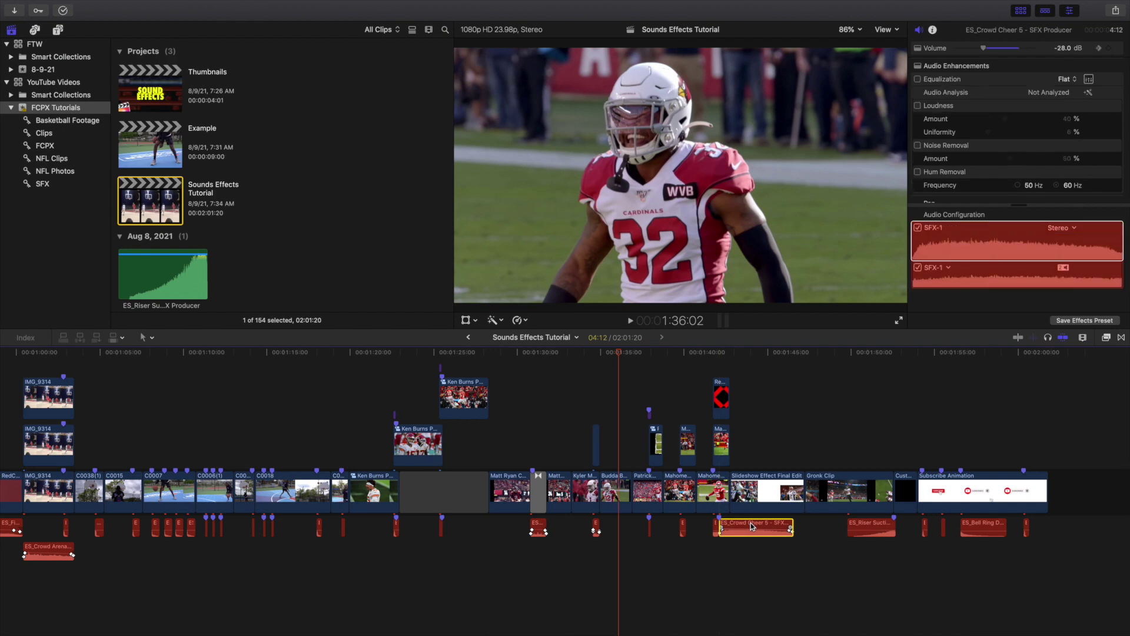
left_click_drag(751, 523, 785, 524)
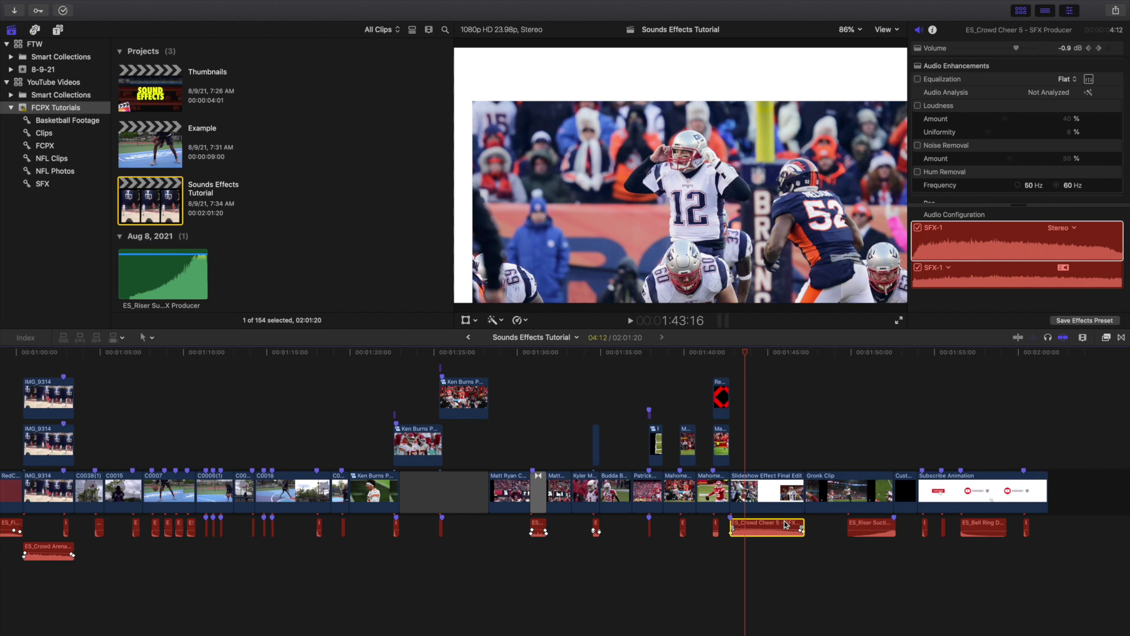
- Apply the Channel EQ audio effect to the ES_Crowd Cheer 5 clip below the slideshow footage
scroll(785, 524, "right", 2)
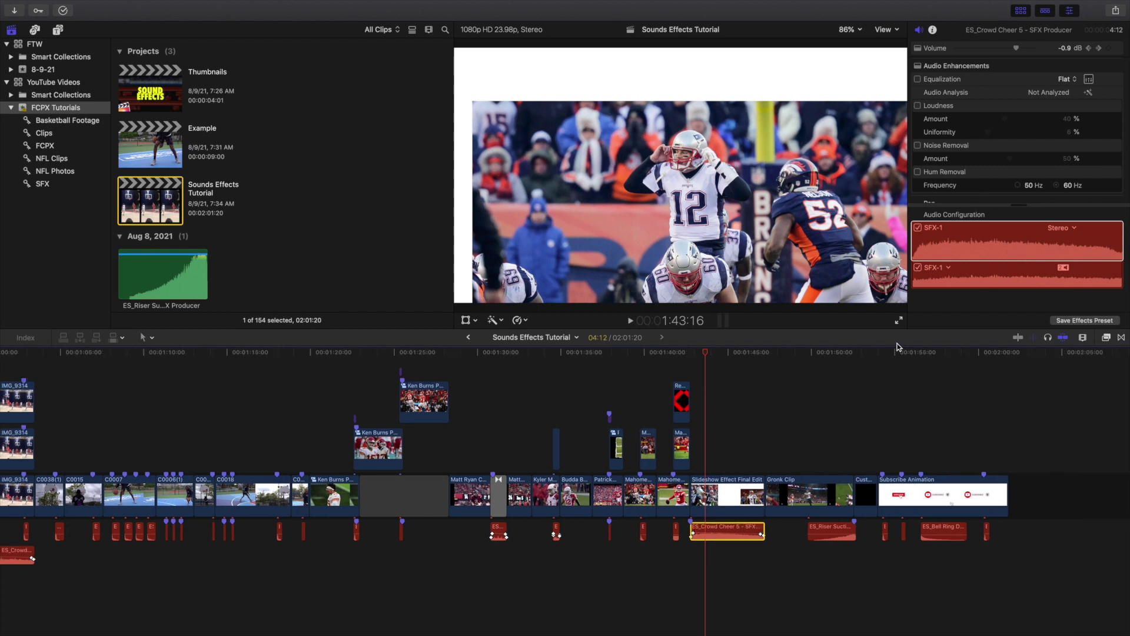
left_click(1106, 338)
left_click(927, 560)
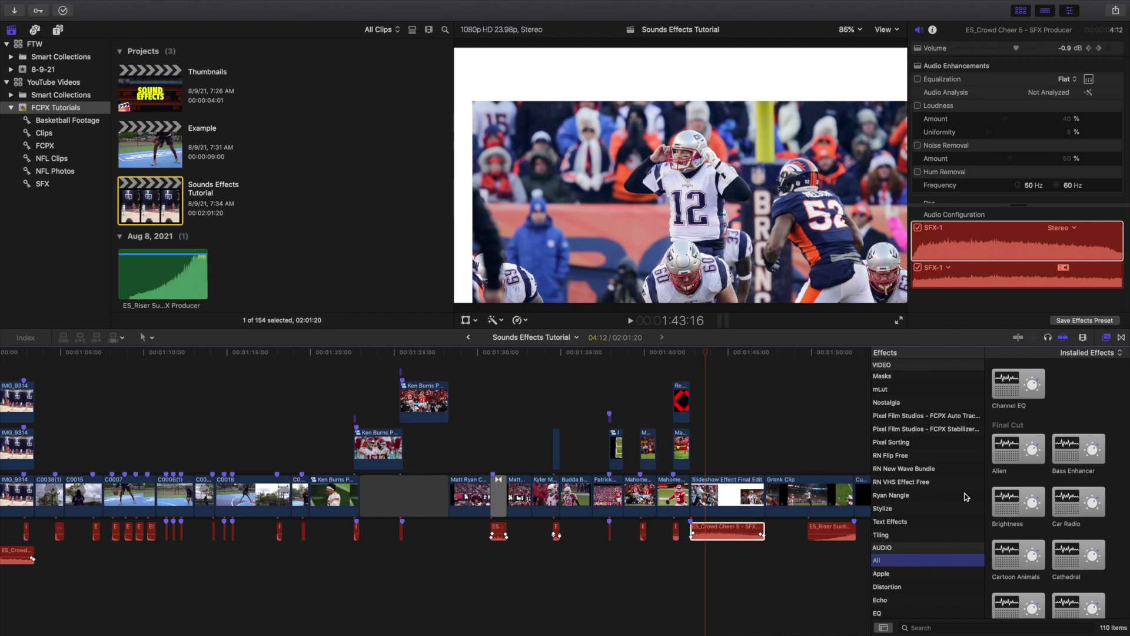
left_click_drag(1012, 390, 728, 528)
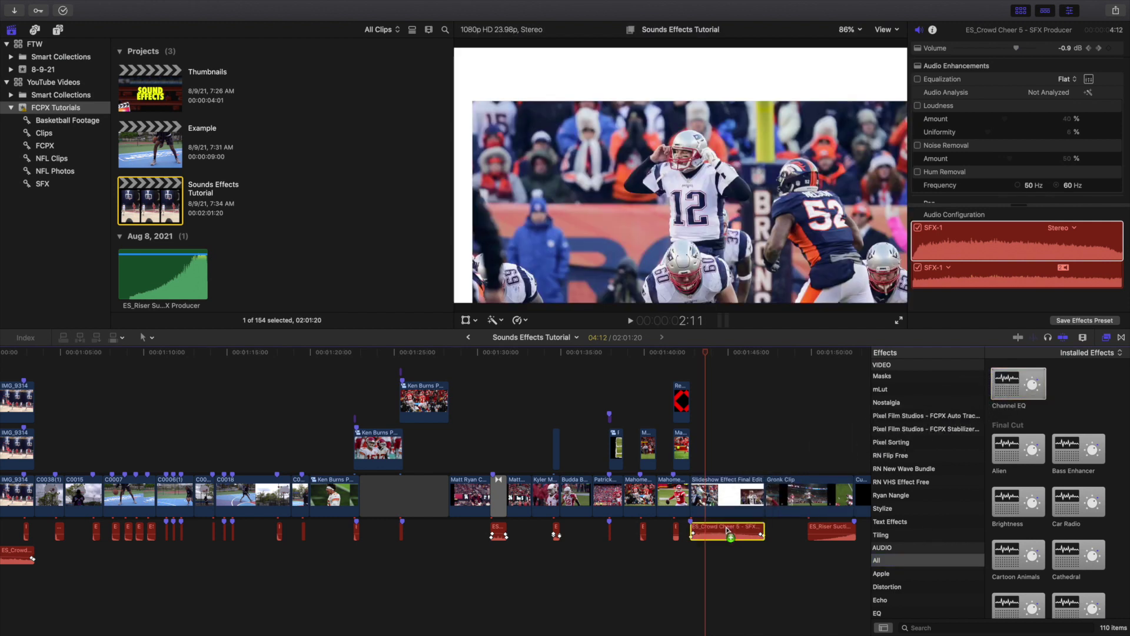
left_click(1106, 338)
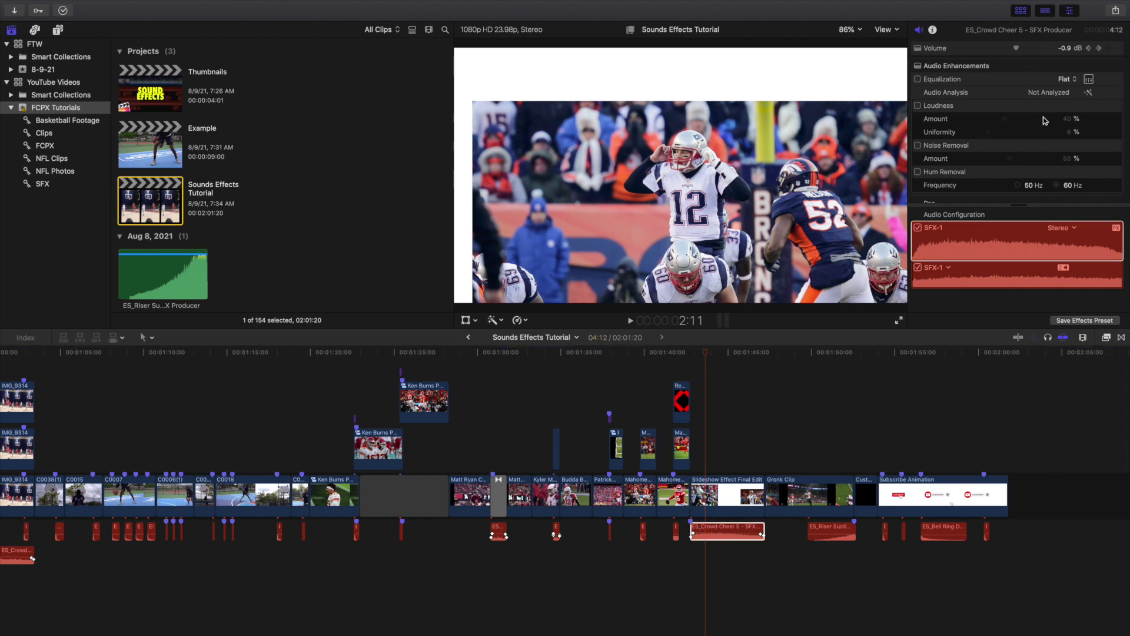
- In the clip's Channel EQ, cut the 2450 Hz band to -21.0 dB and boost the low band to +16.5 dB at 106 Hz
scroll(1048, 121, "down", 5)
left_click(1079, 165)
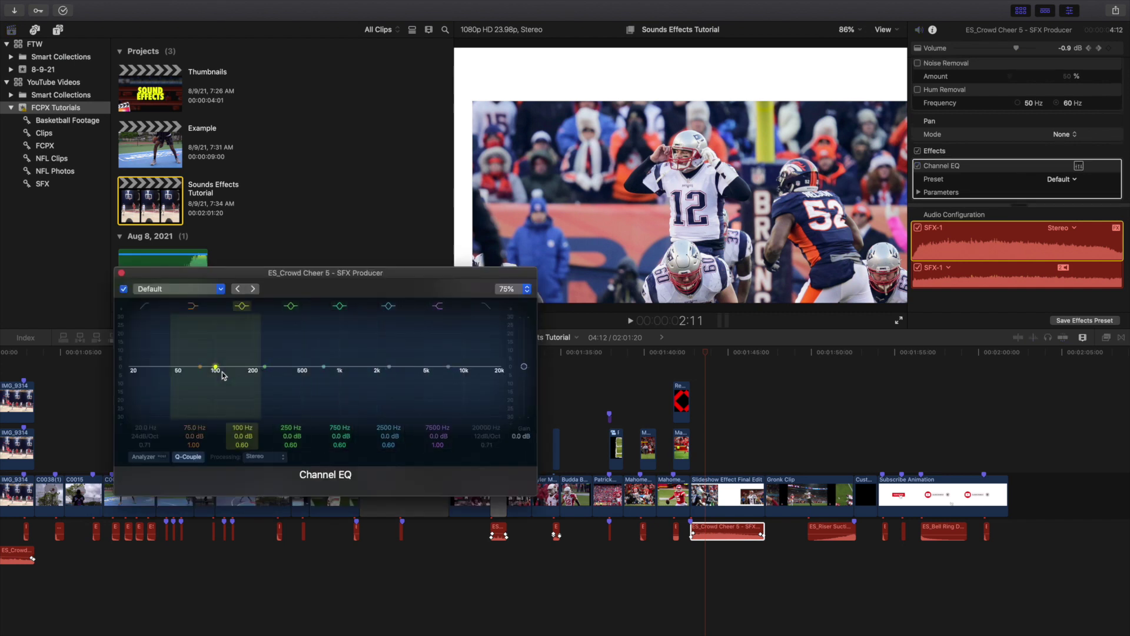
left_click_drag(388, 366, 388, 402)
left_click_drag(215, 367, 218, 340)
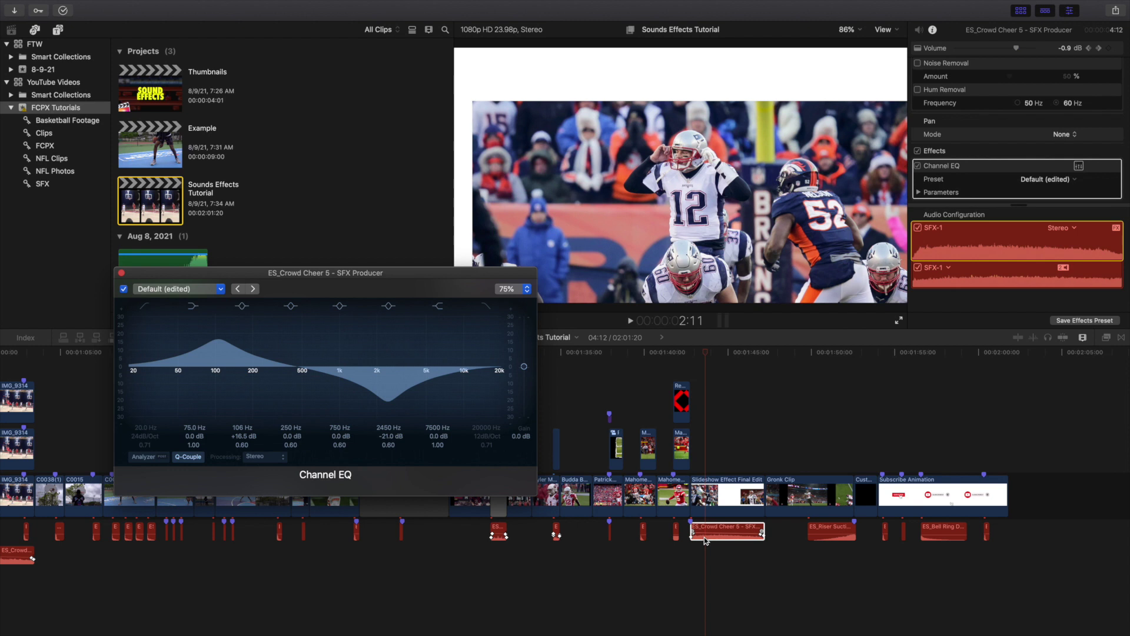
- Undo the Channel EQ band adjustments on the ES_Crowd Cheer 5 clip and close the equalizer window
key("super+z")
key("super+z")
key("super+z")
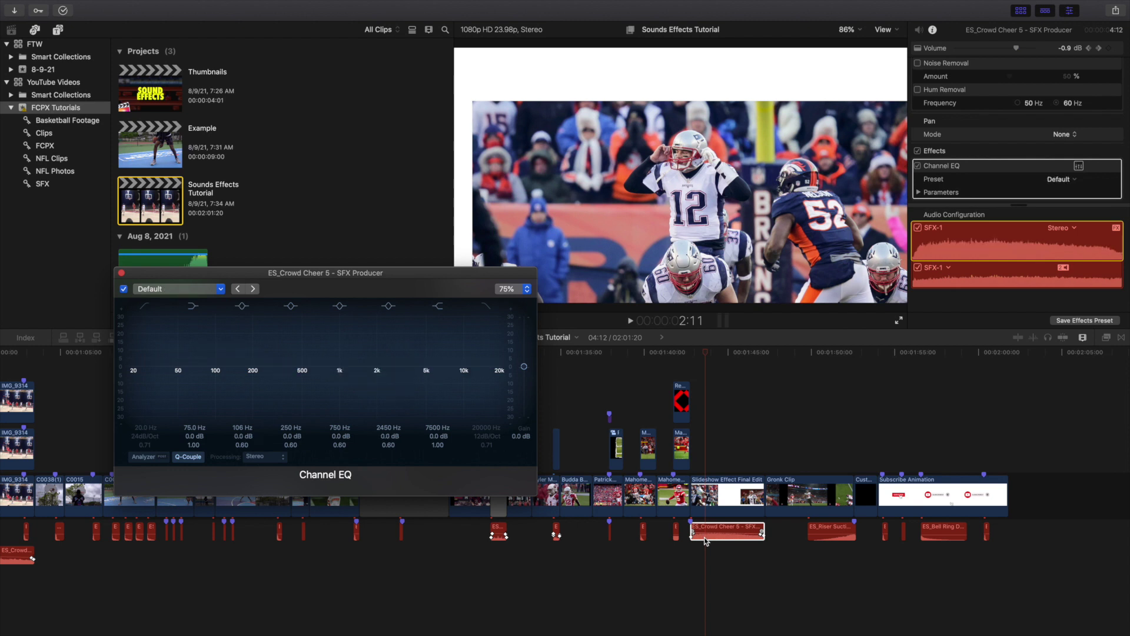
left_click(709, 457)
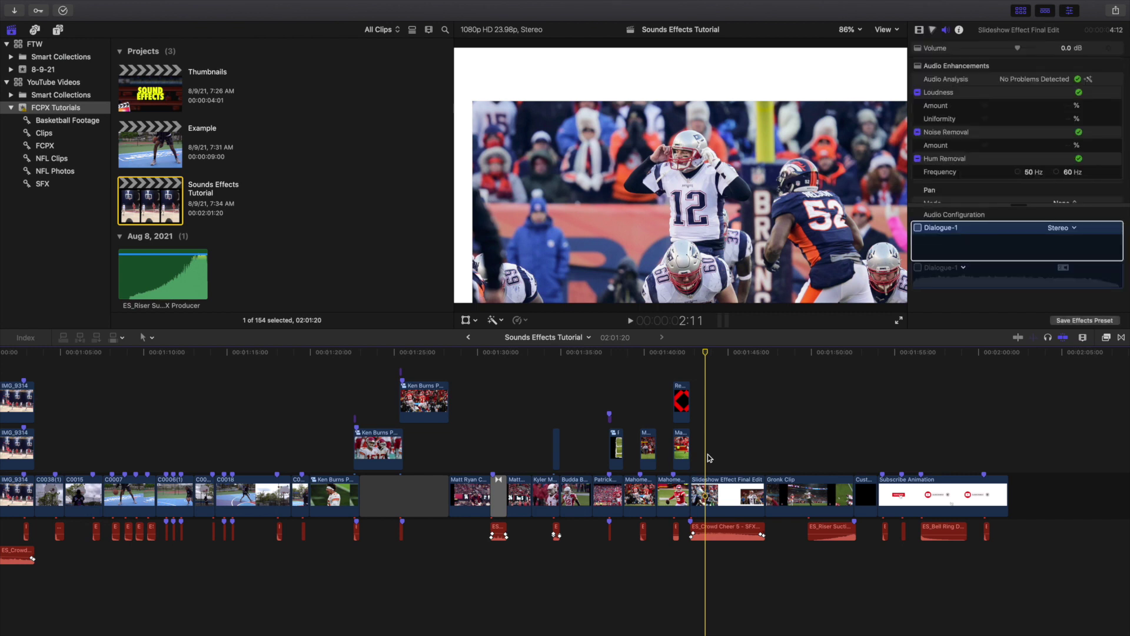
- Review the Sounds Effects Tutorial timeline from the RedCountdown01 clip onward, examining how the sound effects are placed beneath the footage
key("shift+z")
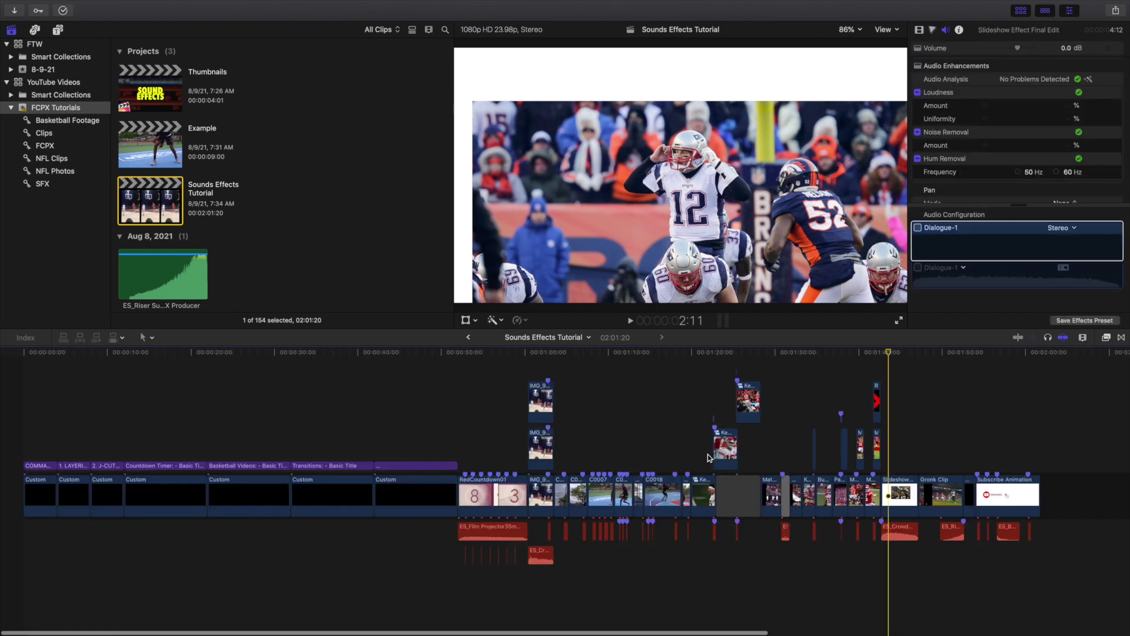
left_click(456, 437)
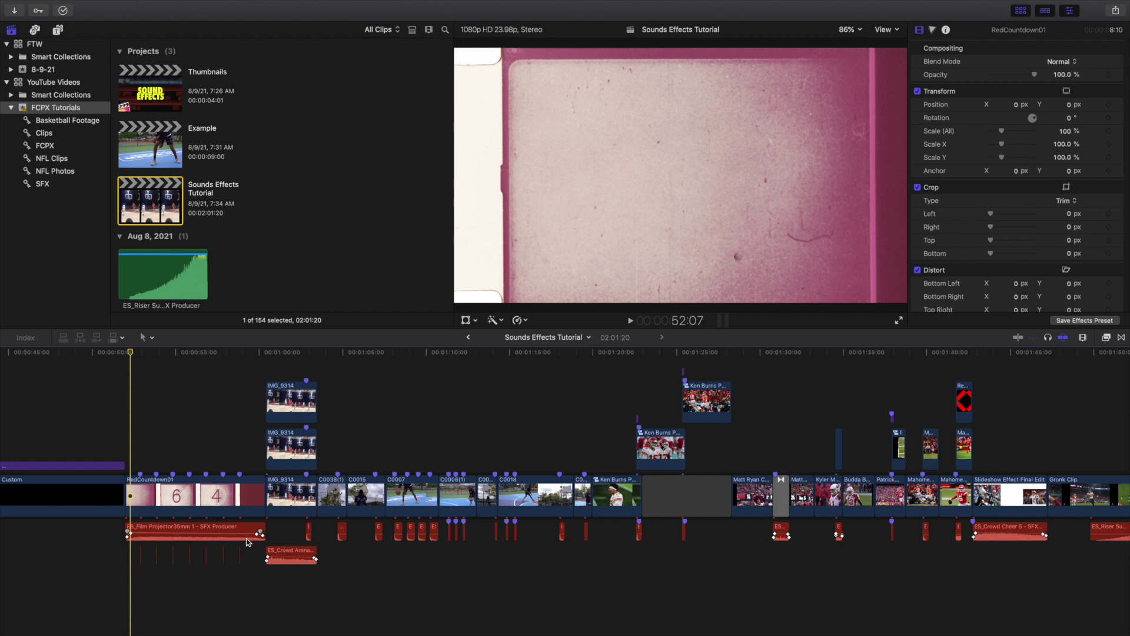
scroll(285, 534, "right", 3)
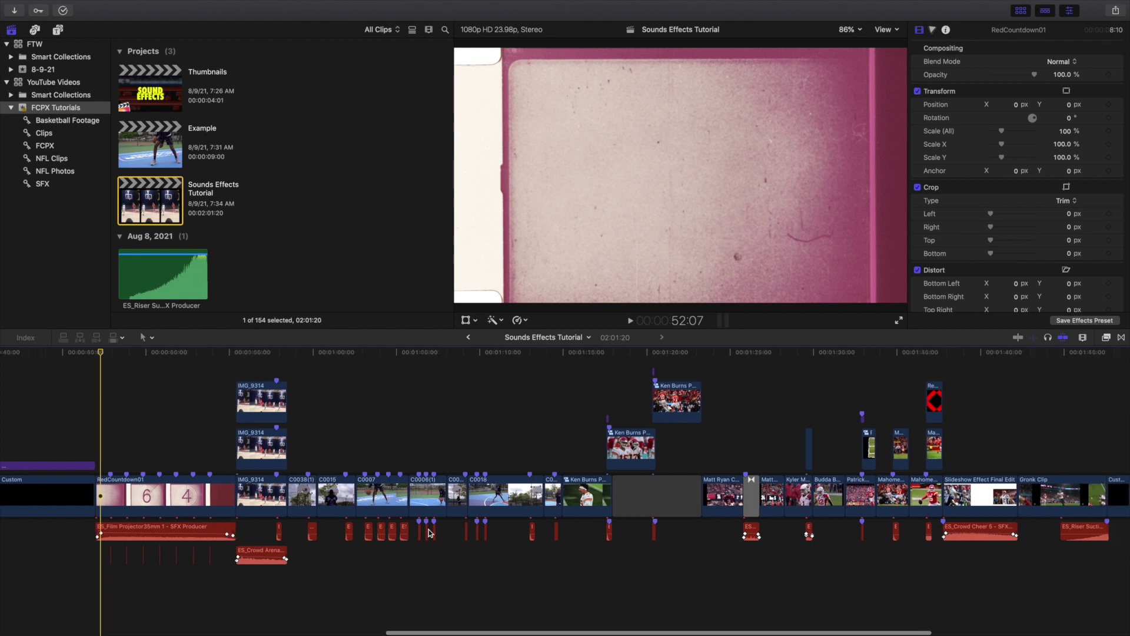
scroll(235, 527, "left", 2)
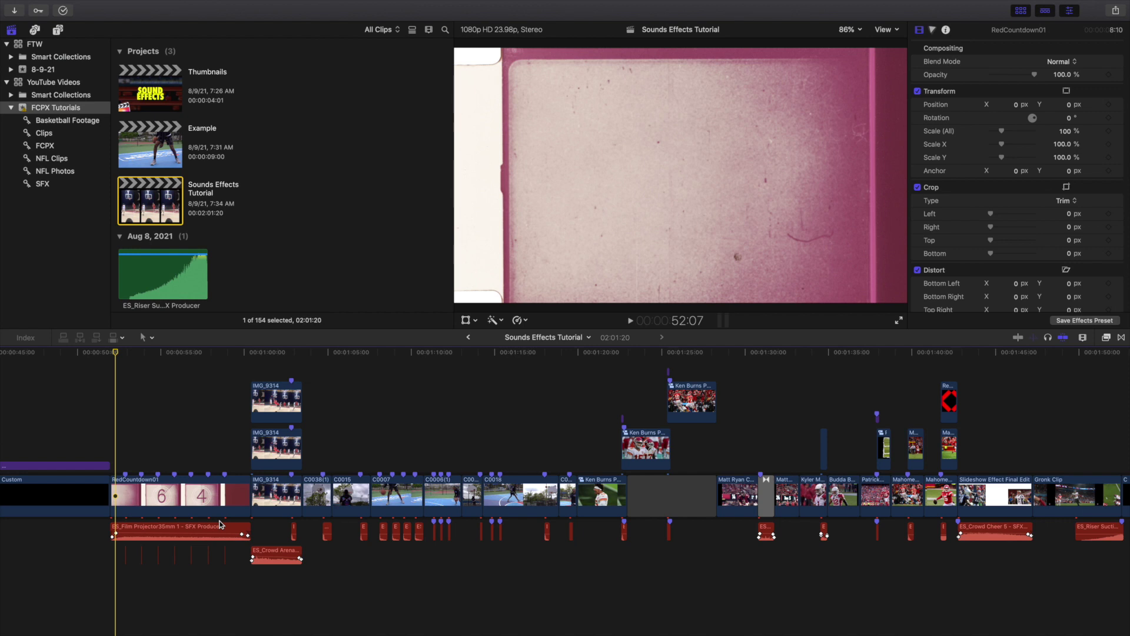
scroll(460, 519, "right", 4)
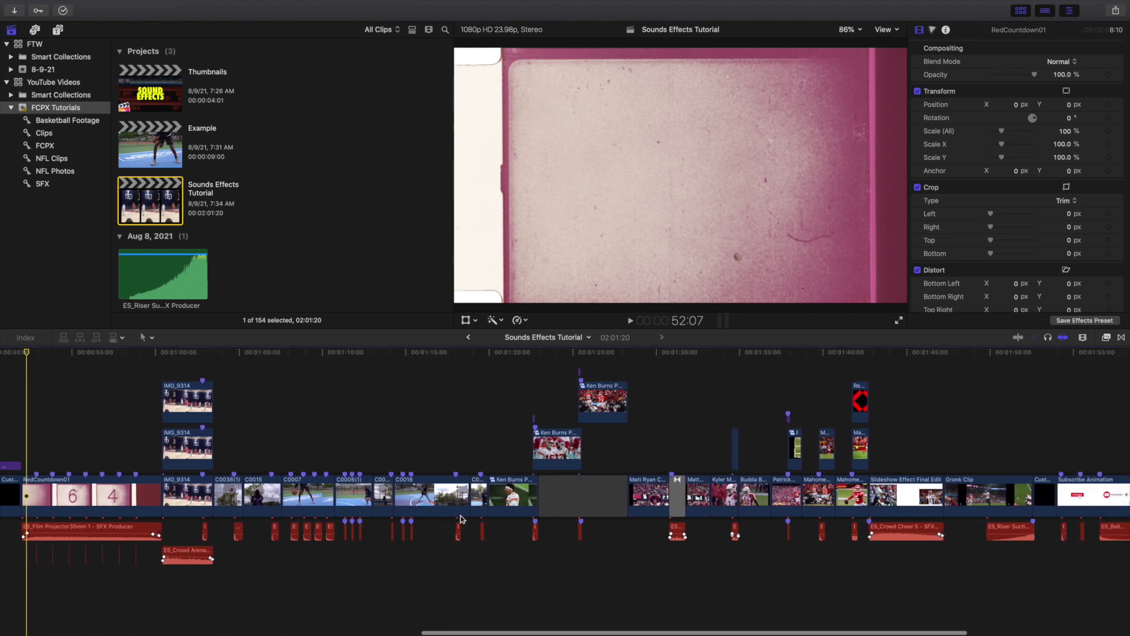
key("super+minus")
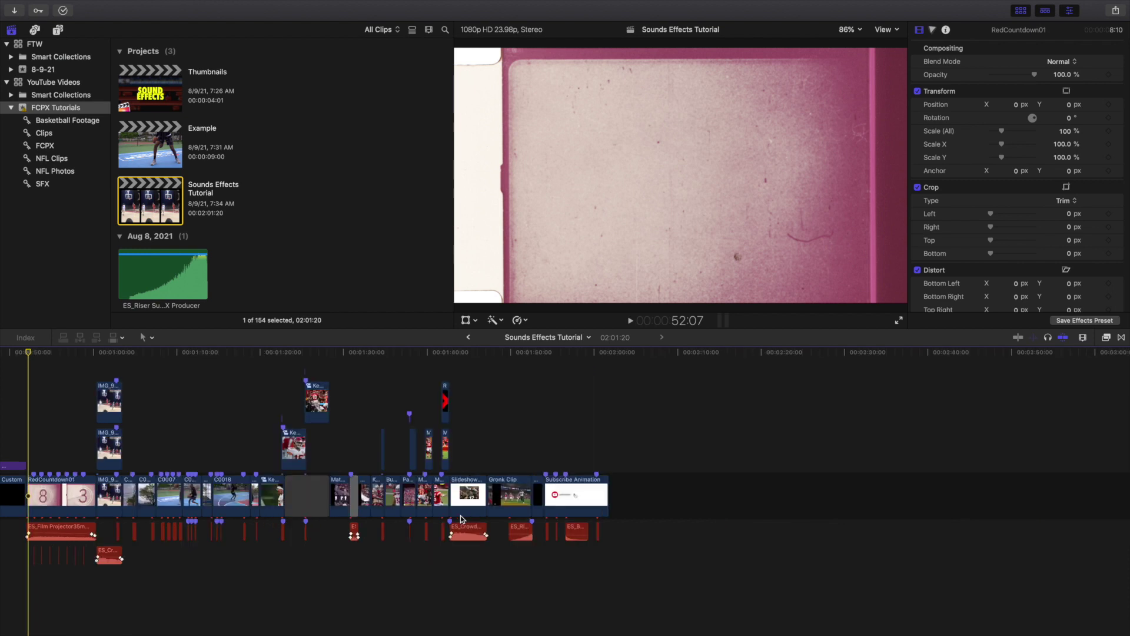
key("super+equal")
key("super+equal")
key("super+equal")
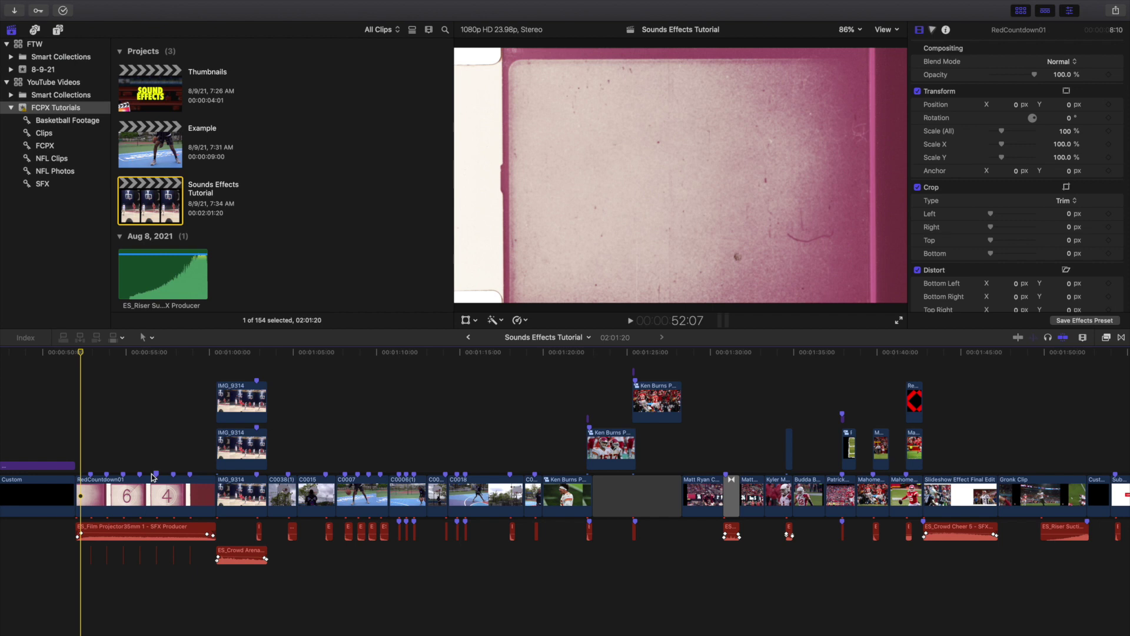
- Play the project from the start of the RedCountdown01 clip at 52:00 through the basketball footage to the C0013 clip
left_click(75, 448)
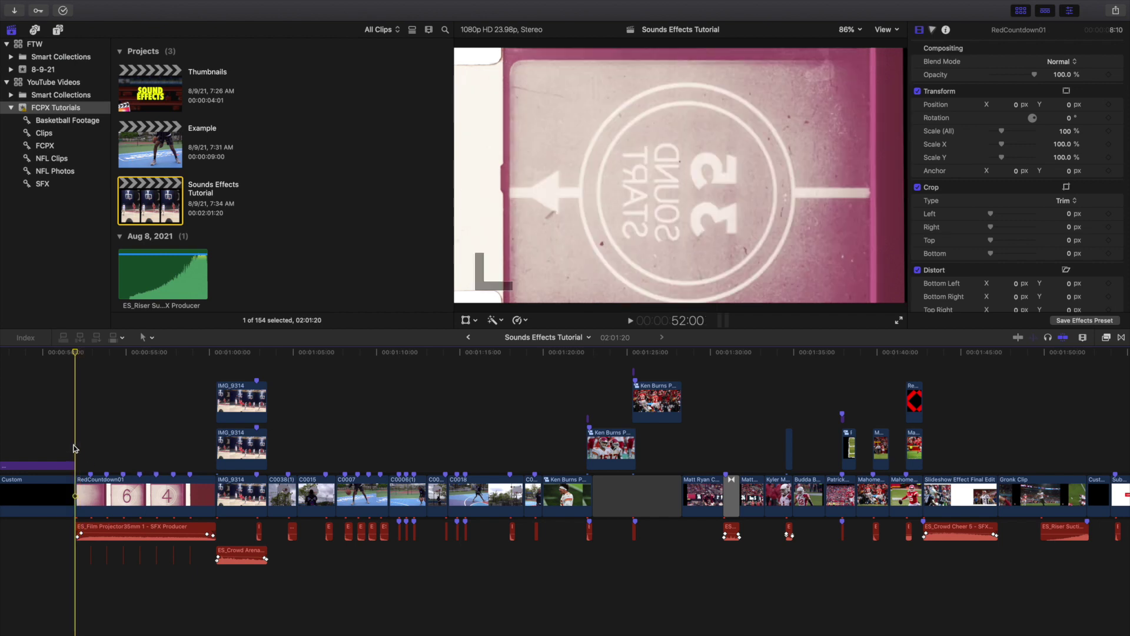
key("space")
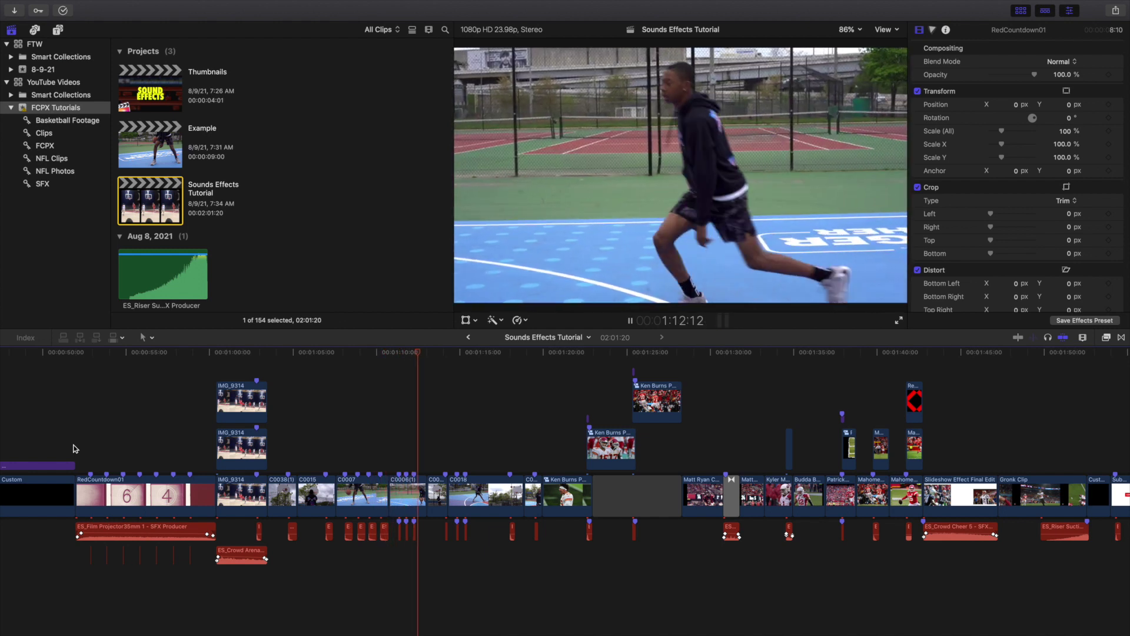
key("space")
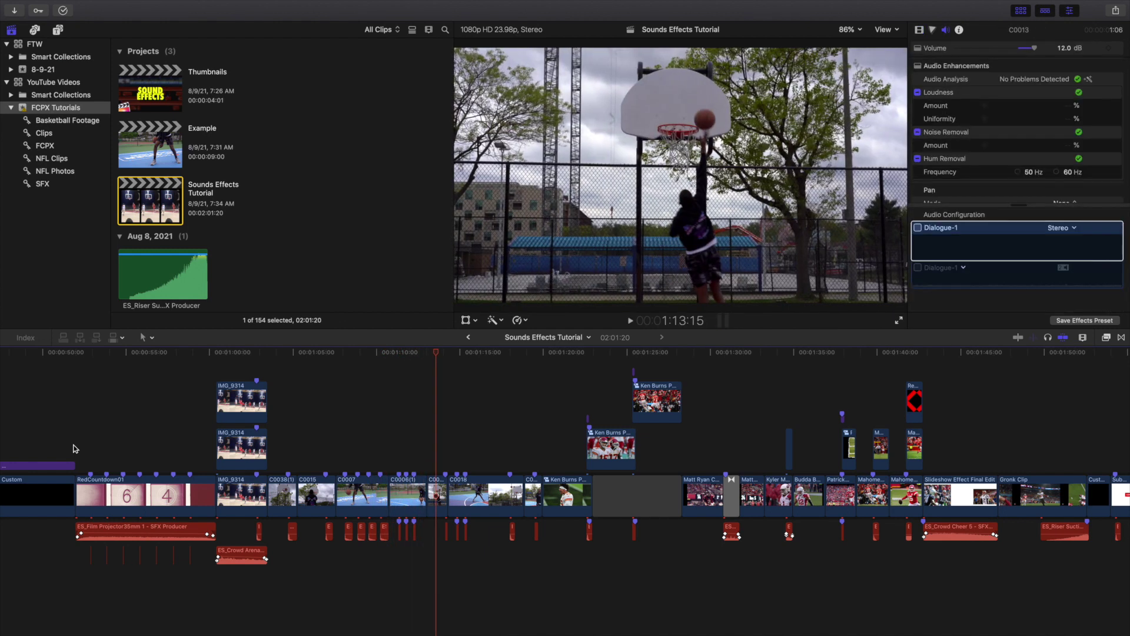